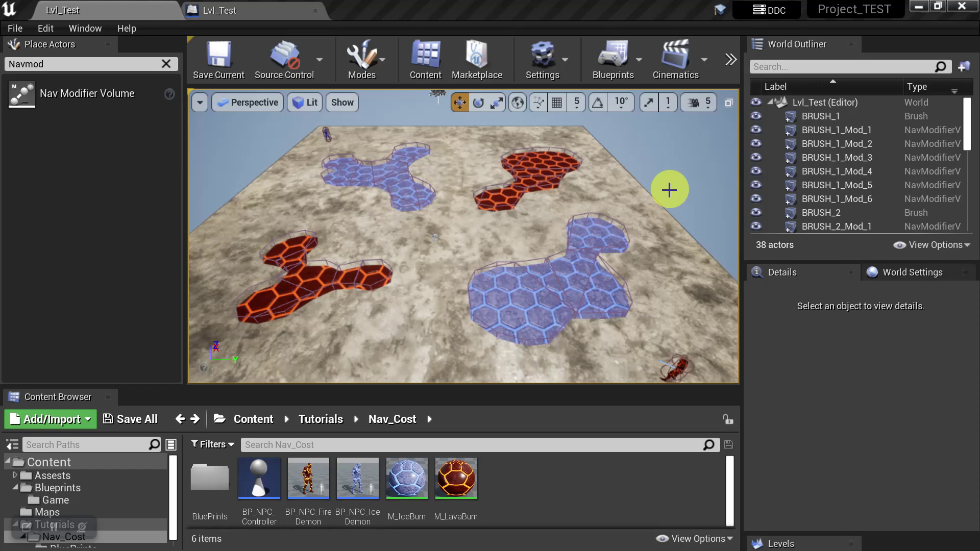
Orbit the view toward the red and blue hex nav areas and open the Play options.
drag(659, 309, 583, 220)
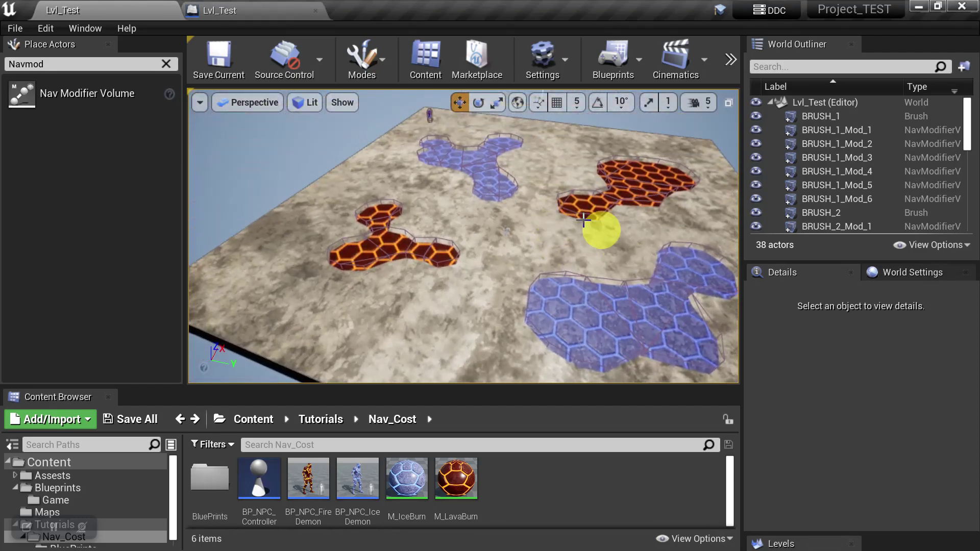
drag(414, 112, 405, 162)
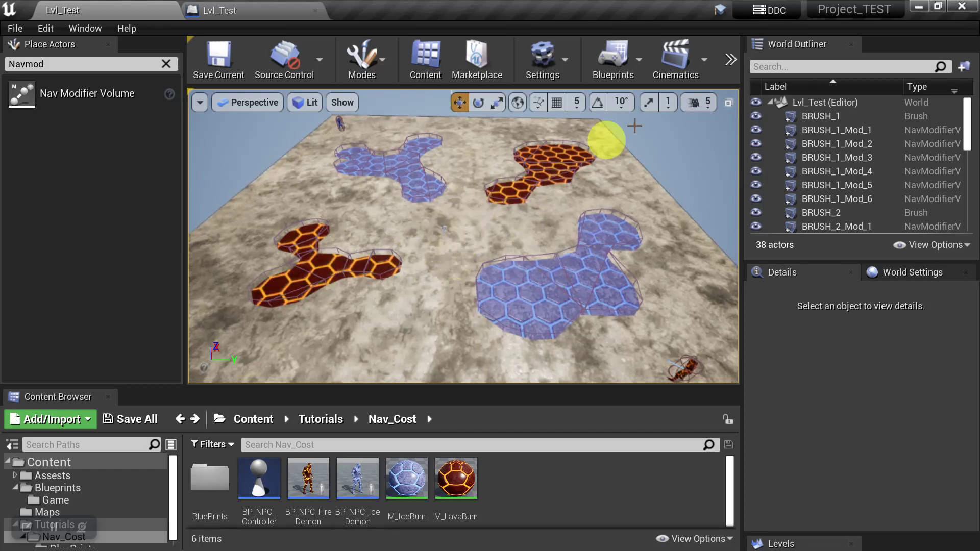
click(731, 59)
Play Lvl_Test to watch the fire and ice AI roam, then stop the session.
click(757, 124)
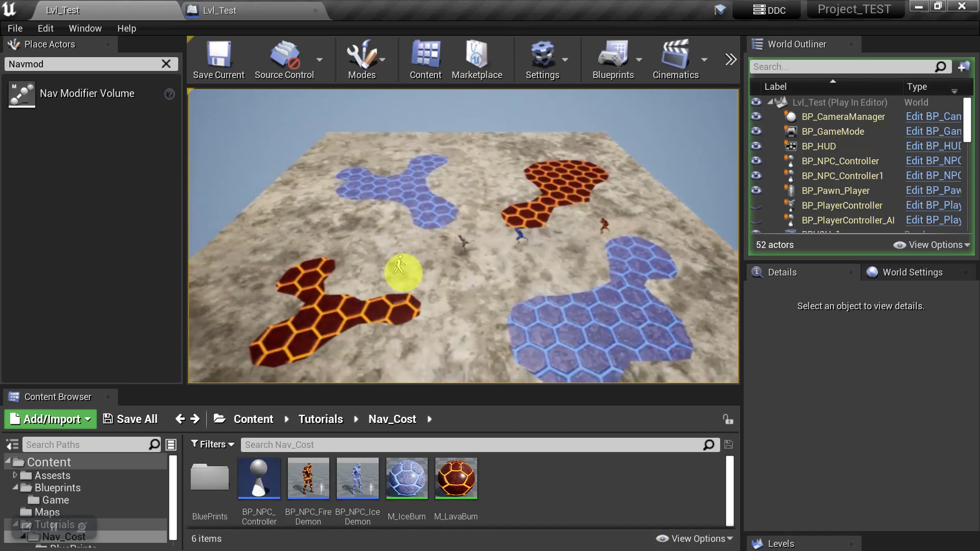
key(Escape)
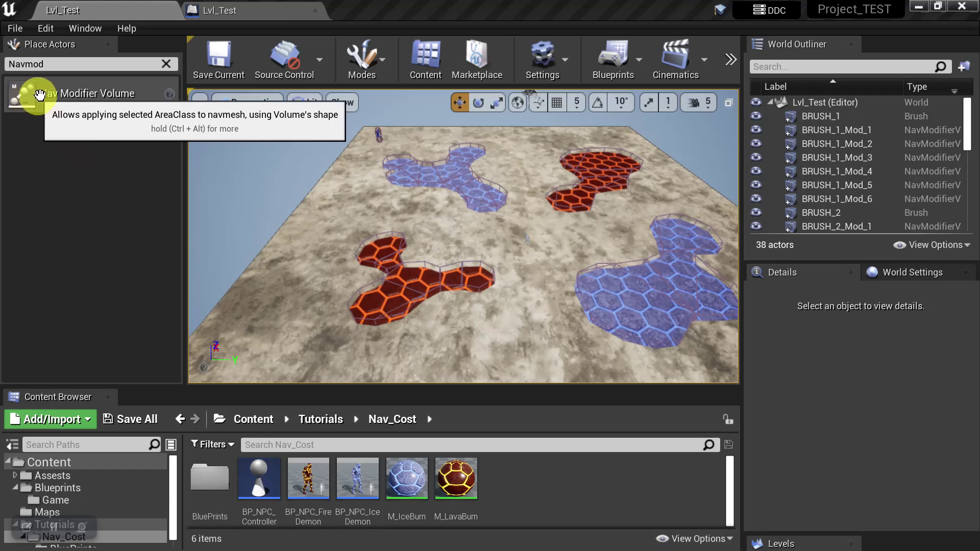
drag(122, 96, 48, 126)
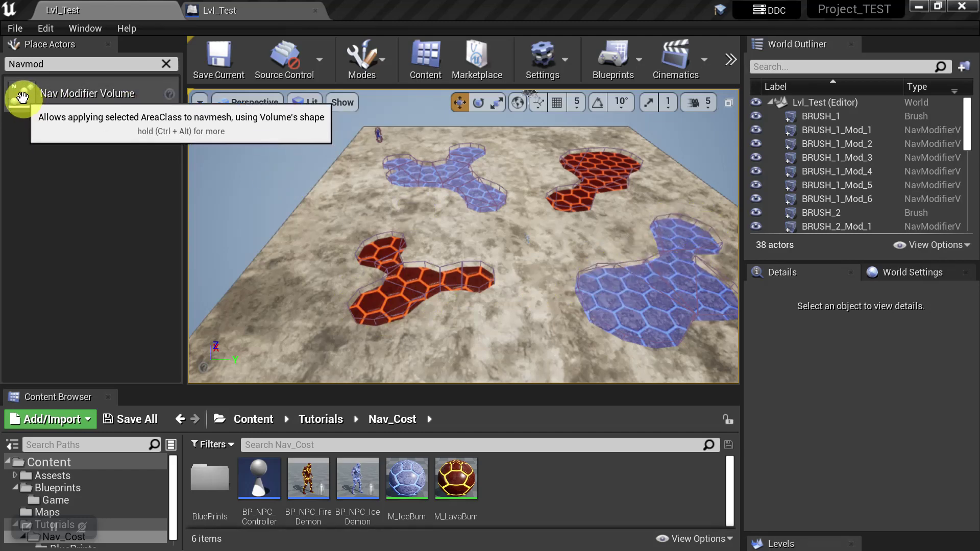
drag(18, 93, 451, 238)
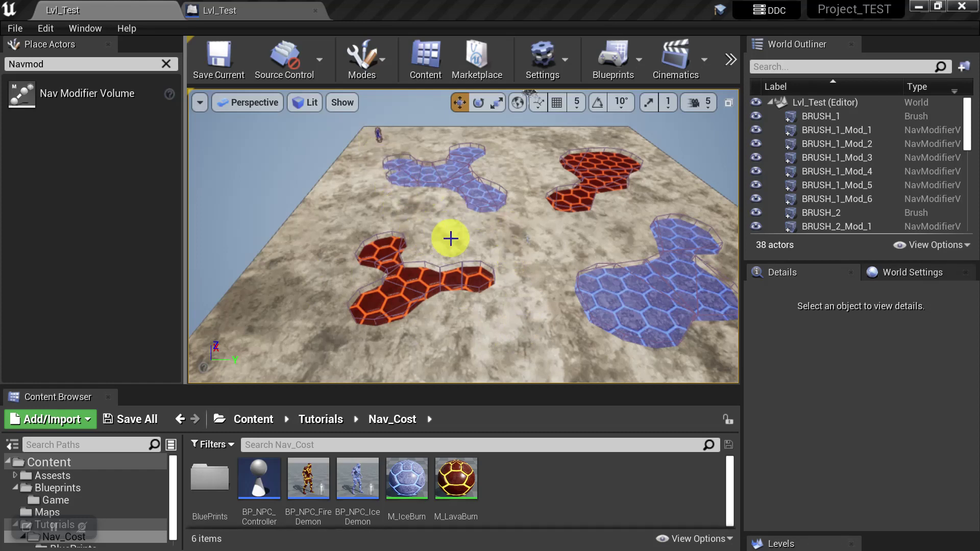
drag(451, 239, 399, 237)
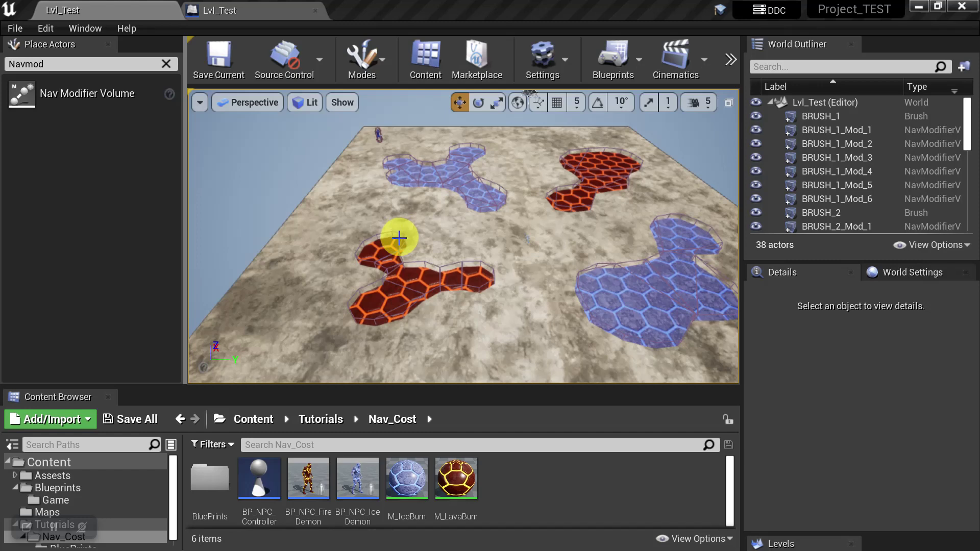
drag(399, 238, 458, 237)
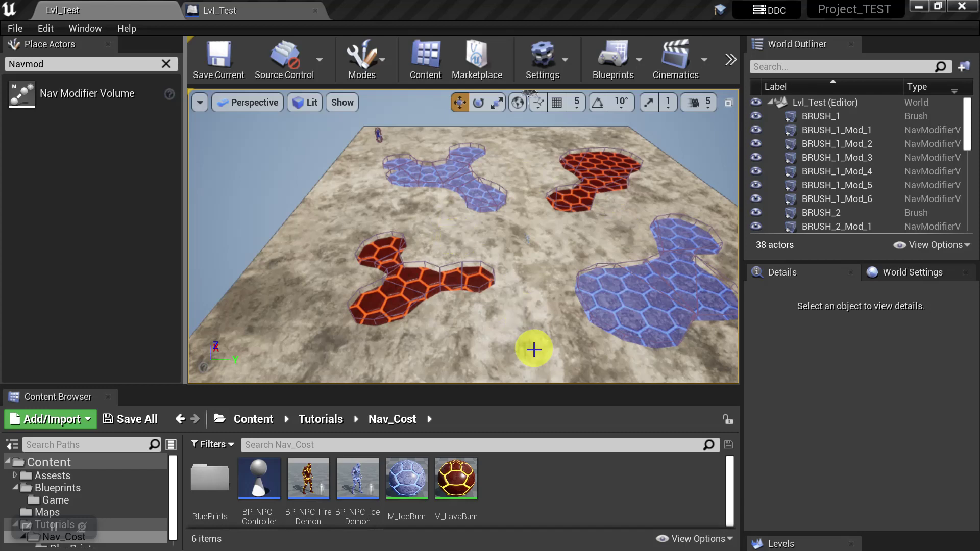
Create a NavArea_Obstacle Blueprint named BP_NavArea_Blue in the Nav_Cost folder.
right_click(538, 472)
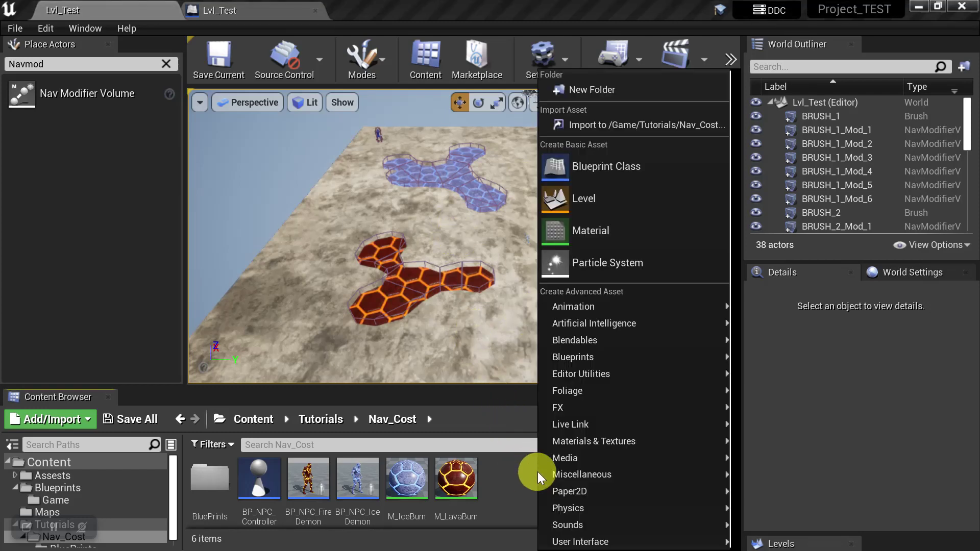
click(616, 177)
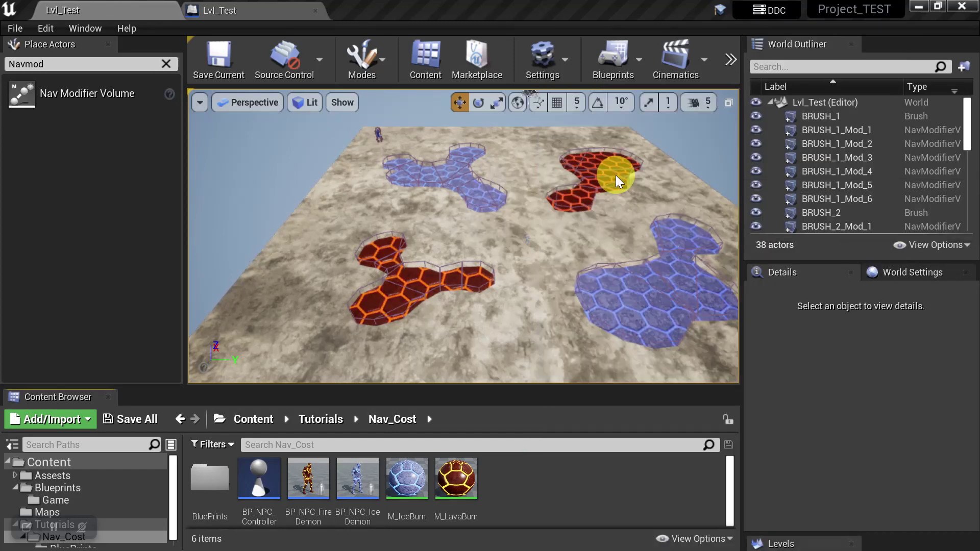
text(nav)
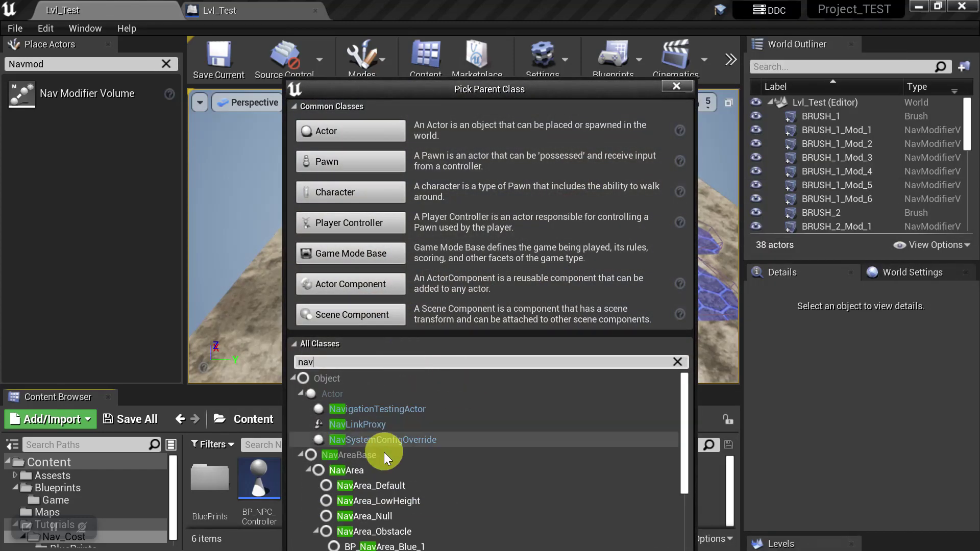
scroll(431, 430, down, 1)
scroll(431, 431, down, 1)
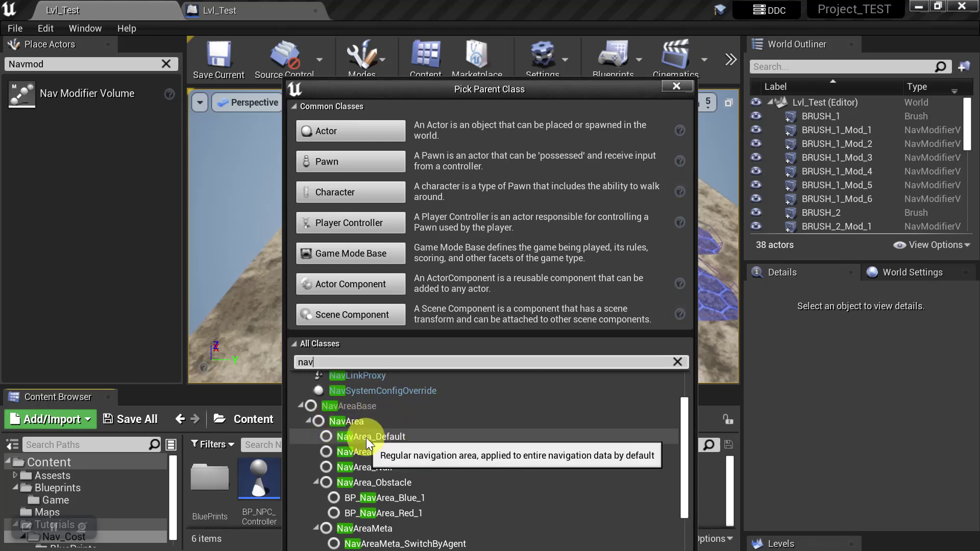
click(368, 484)
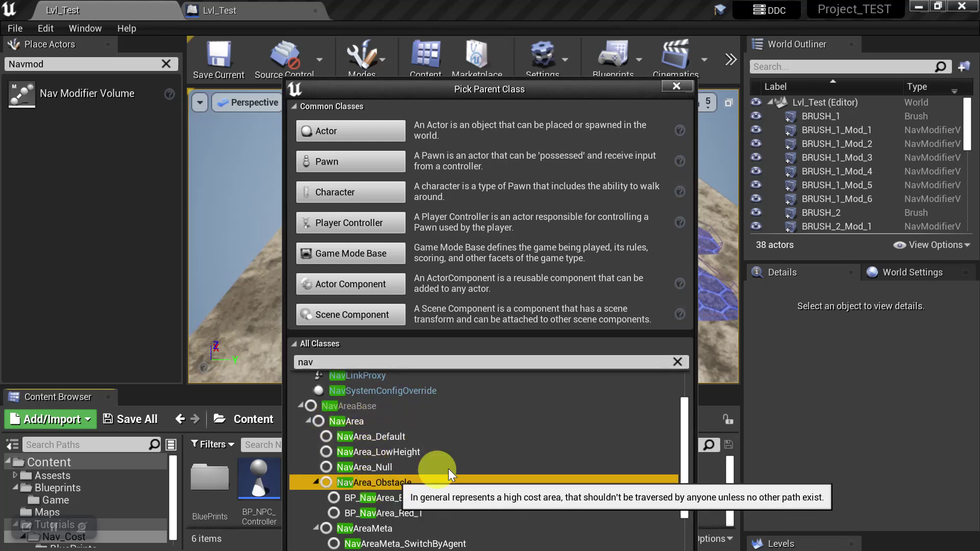
drag(511, 87, 514, 11)
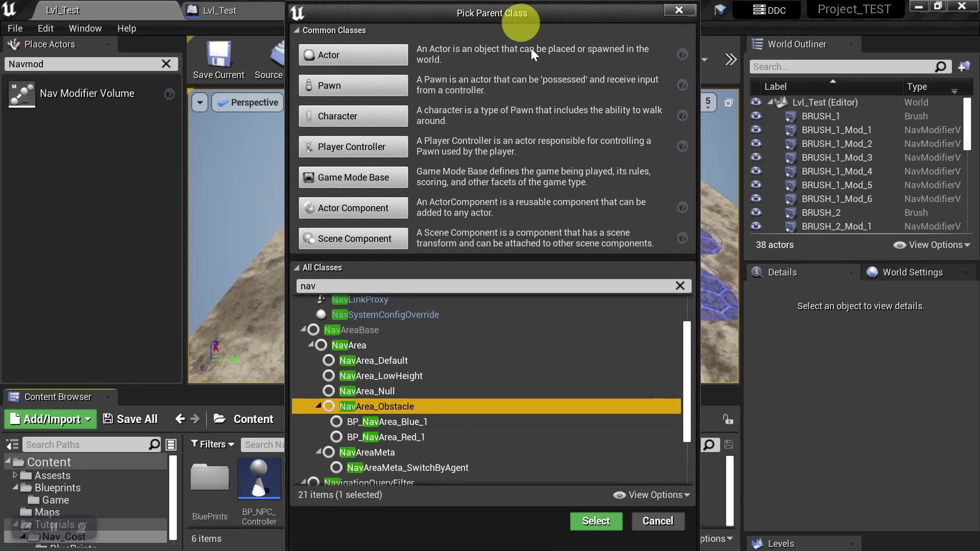
click(587, 521)
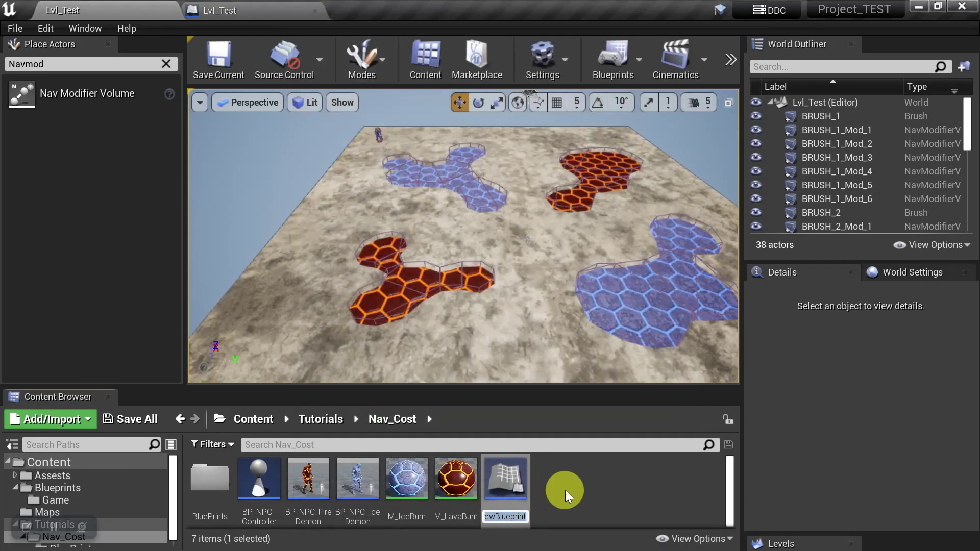
text(BP_)
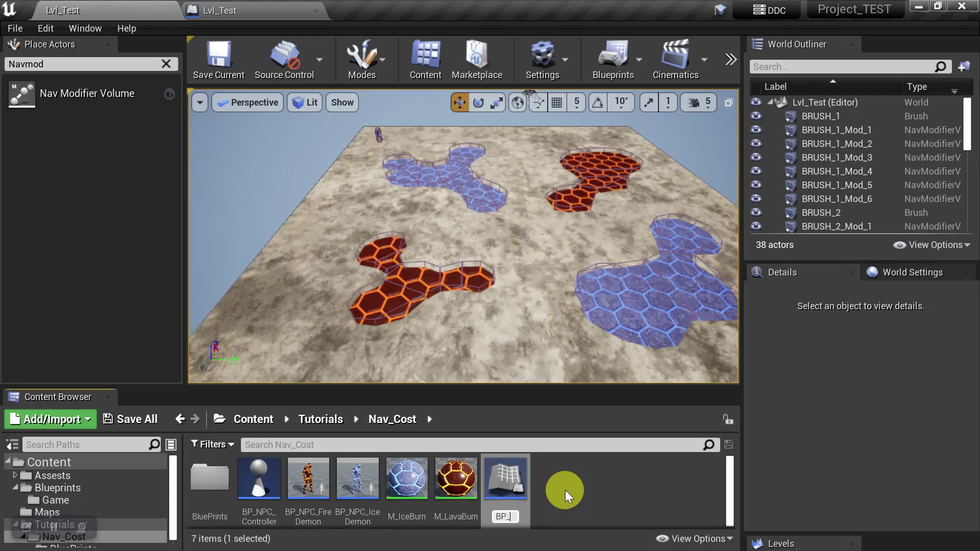
text(NavArea)
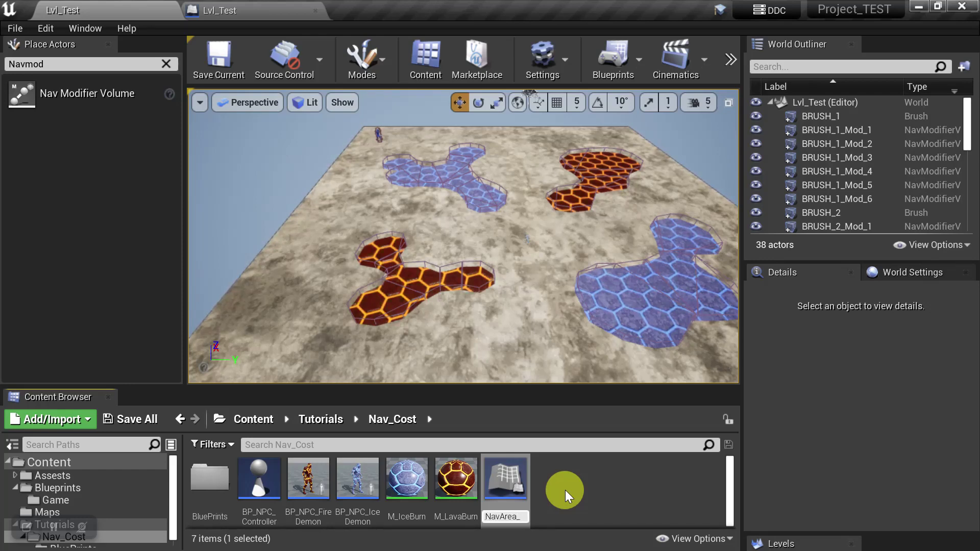
text(_Blue)
key(Return)
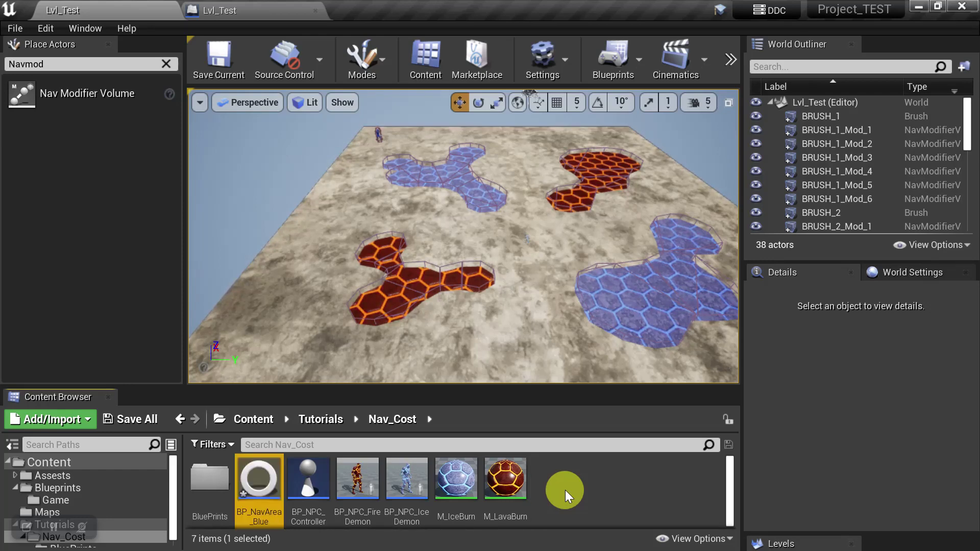
Duplicate BP_NavArea_Blue and rename the copy BP_NavArea_Red.
key(ctrl+c)
key(ctrl+v)
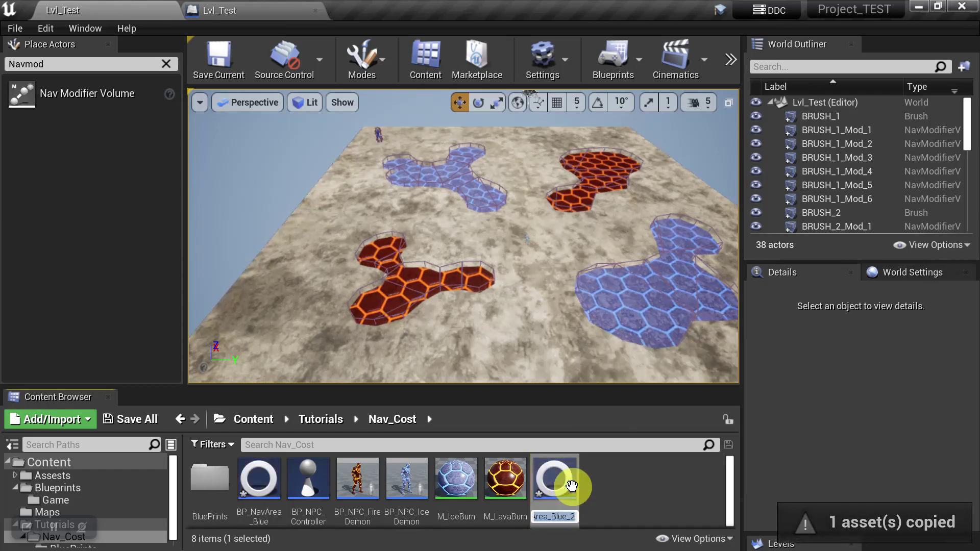
key(F2)
key(BackSpace)
key(BackSpace)
key(BackSpace)
key(BackSpace)
key(BackSpace)
key(BackSpace)
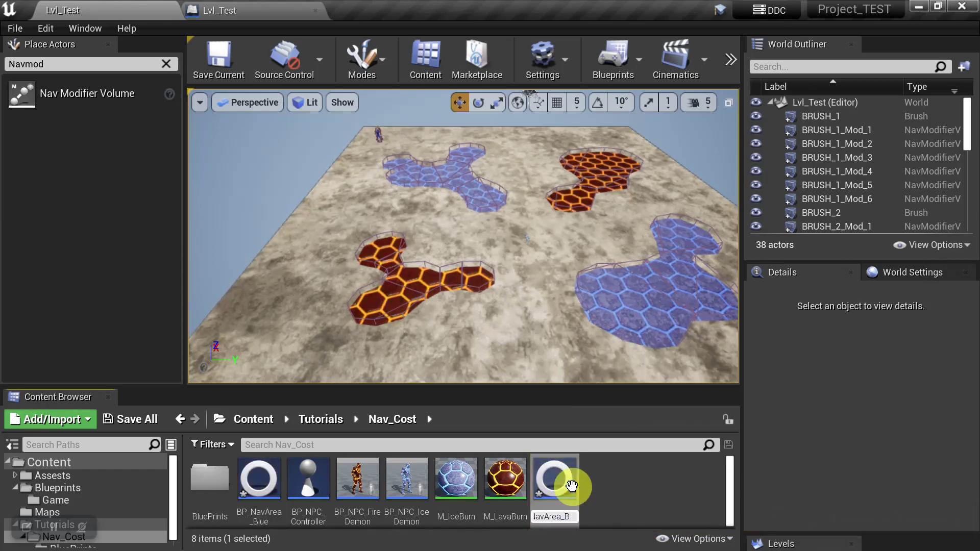
text(Red)
key(Return)
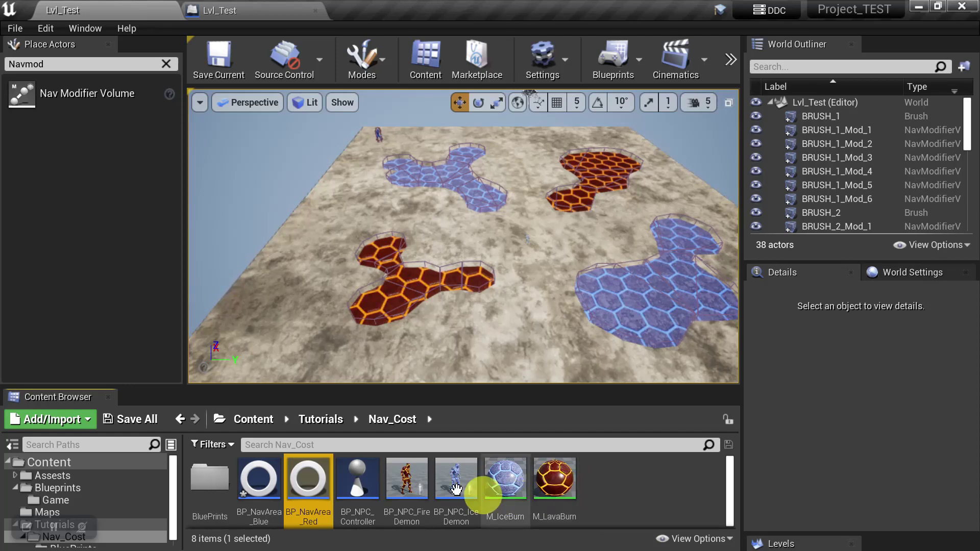
Change BP_NavArea_Blue's draw colour from red-orange to blue and compile it.
double_click(258, 479)
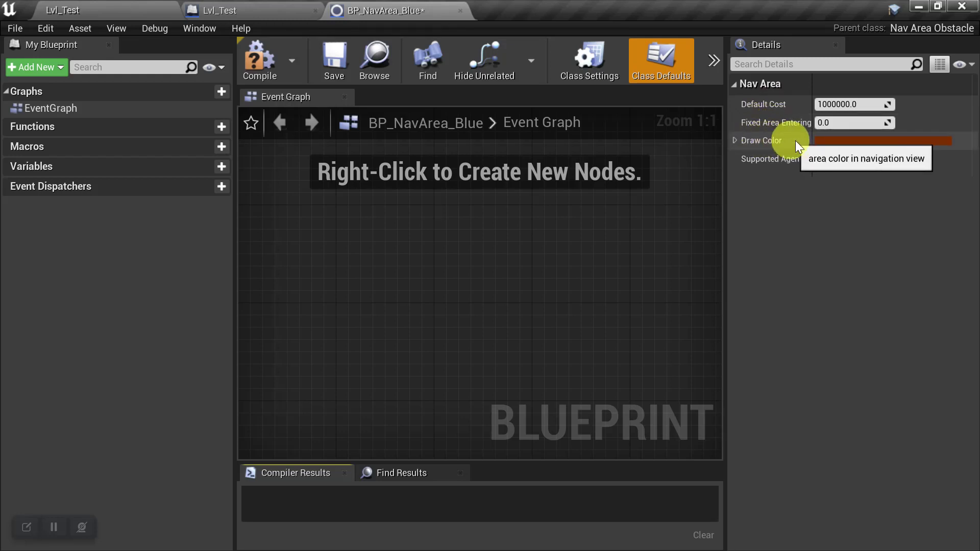
click(831, 140)
mouse_move(664, 224)
mouse_down()
mouse_move(657, 280)
mouse_move(588, 247)
mouse_move(552, 207)
mouse_move(545, 214)
mouse_up()
click(743, 509)
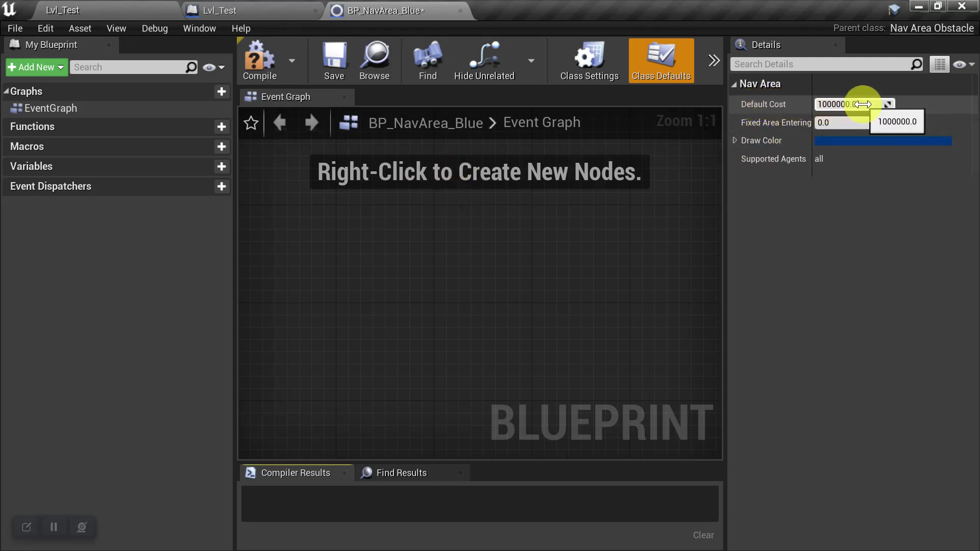
click(260, 57)
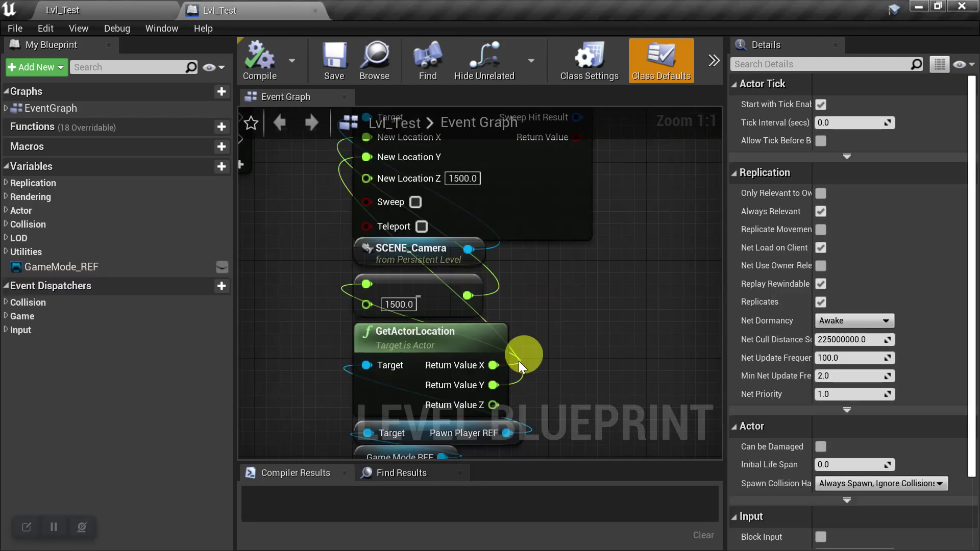
Give BP_NavArea_Red a full-brightness pure red draw colour, then return to Lvl_Test.
click(128, 10)
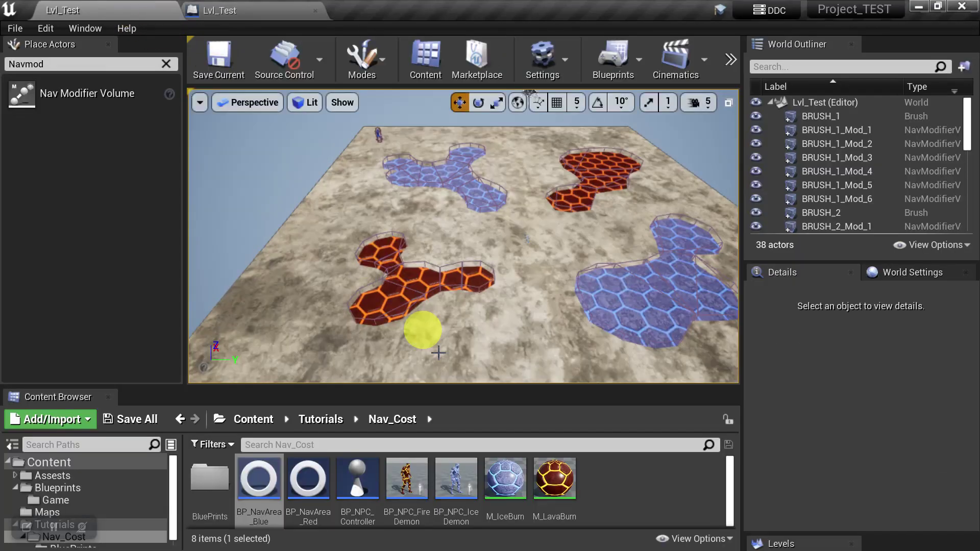
double_click(309, 479)
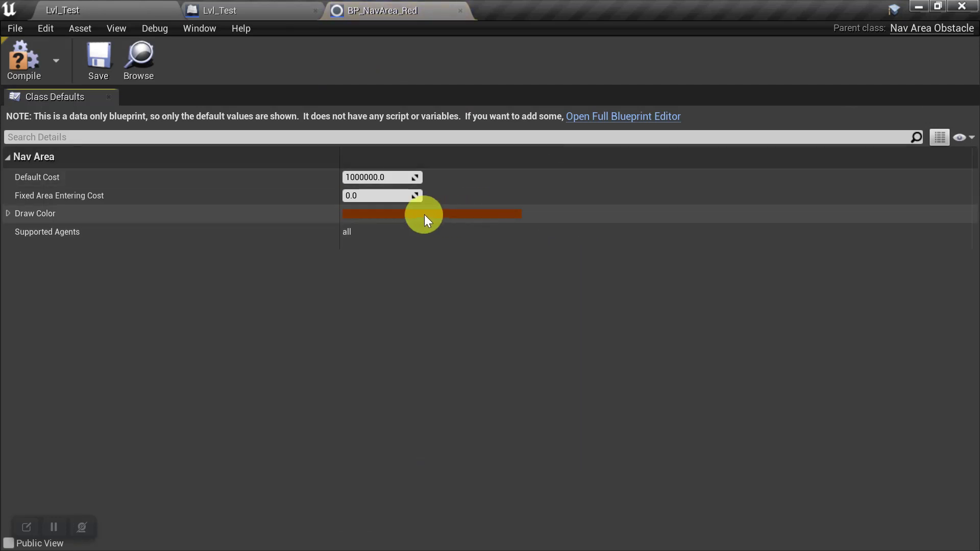
click(427, 219)
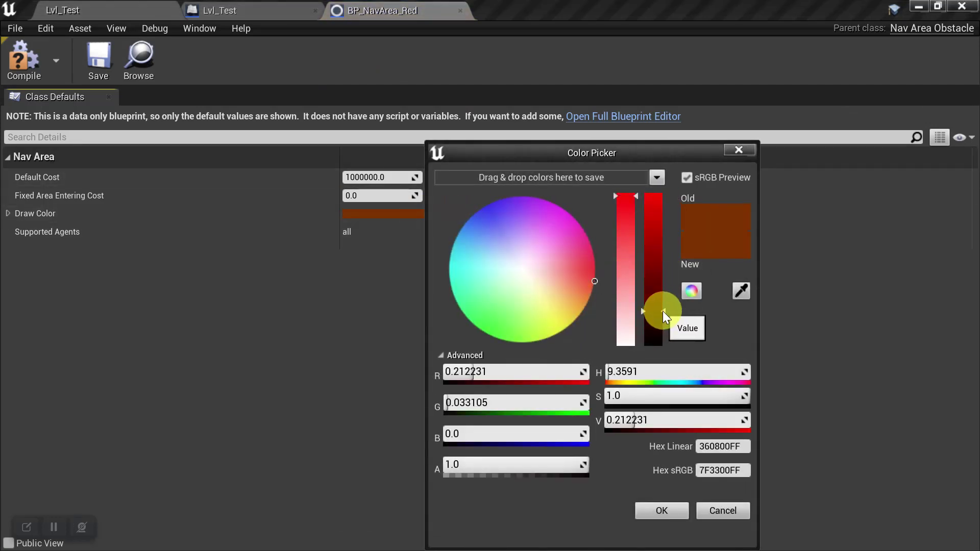
drag(663, 311, 666, 173)
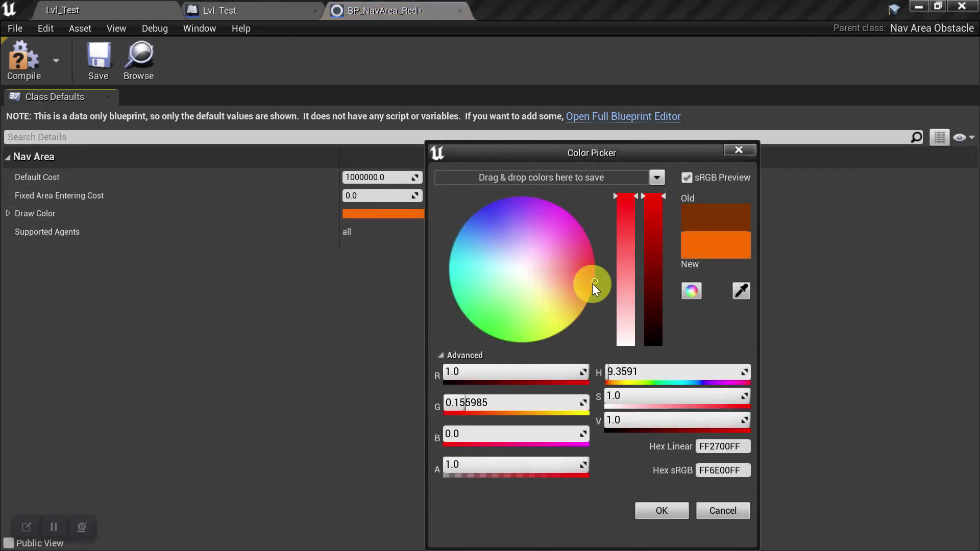
mouse_move(593, 285)
mouse_down()
mouse_move(587, 271)
mouse_move(600, 269)
mouse_up()
click(664, 511)
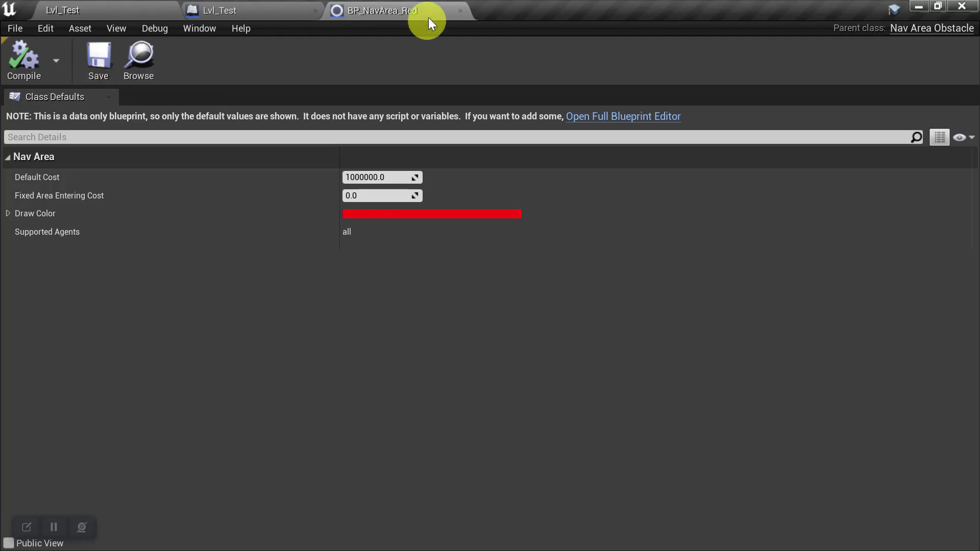
click(458, 11)
click(138, 13)
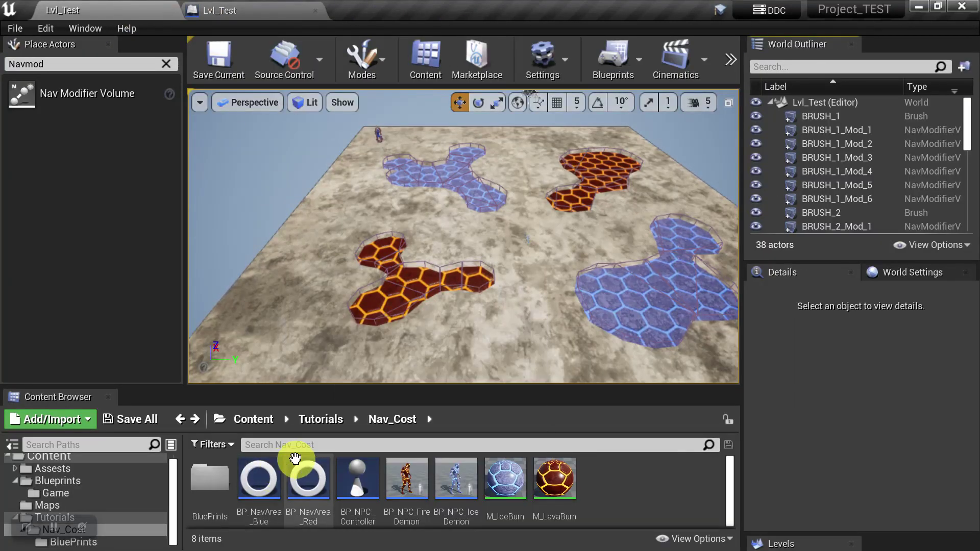
Drop BP_NavArea_Red onto the nav volume and confirm BRUSH_1_Mod_1–Mod_6 use it as Area Class.
drag(310, 476, 384, 318)
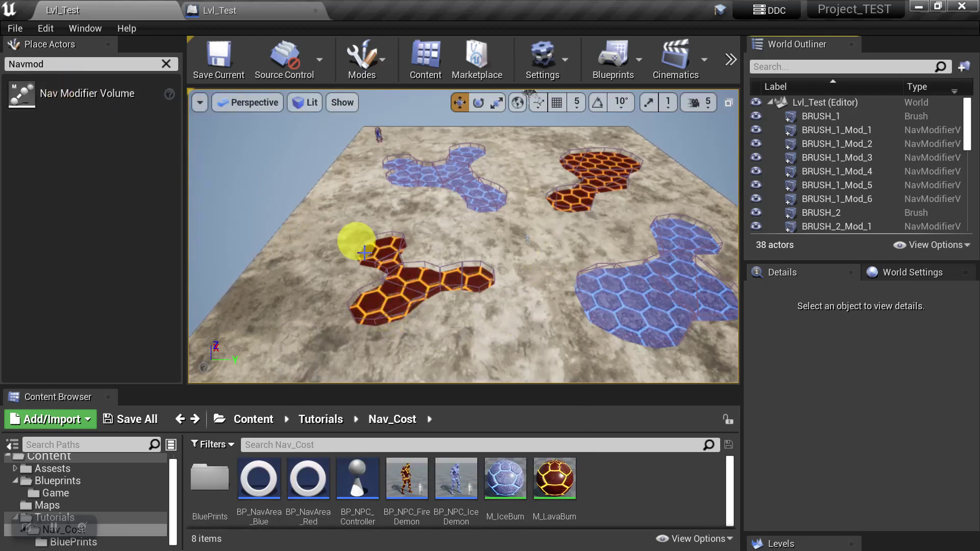
click(862, 130)
shift+click(862, 199)
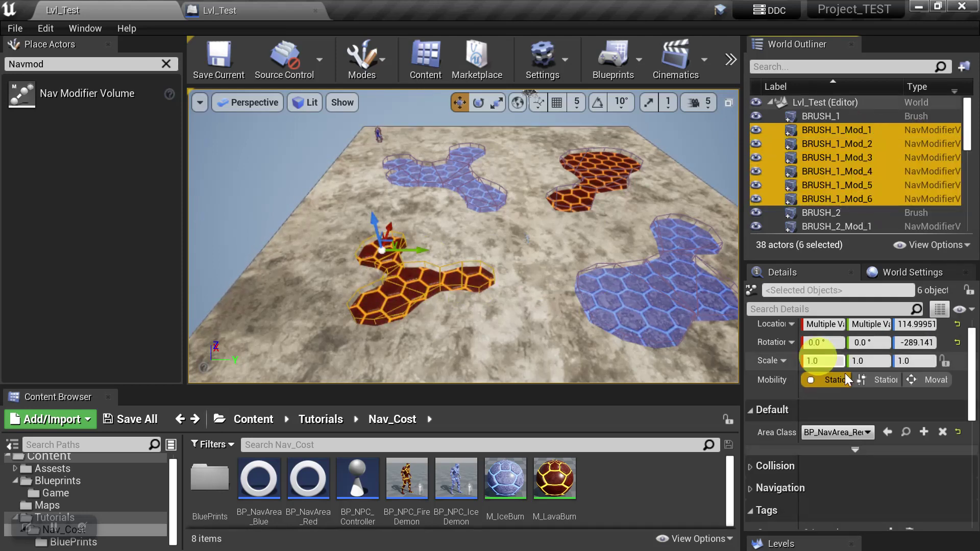
click(827, 433)
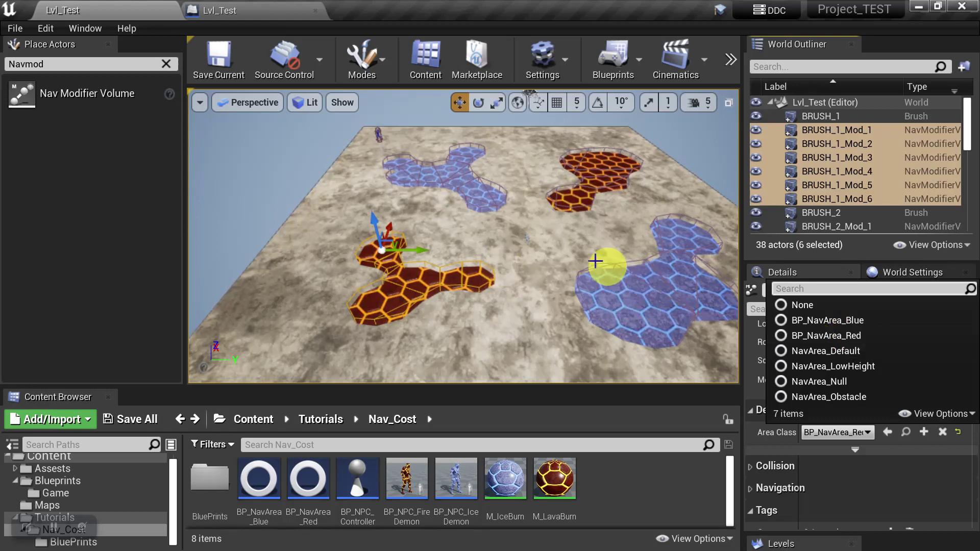
click(644, 486)
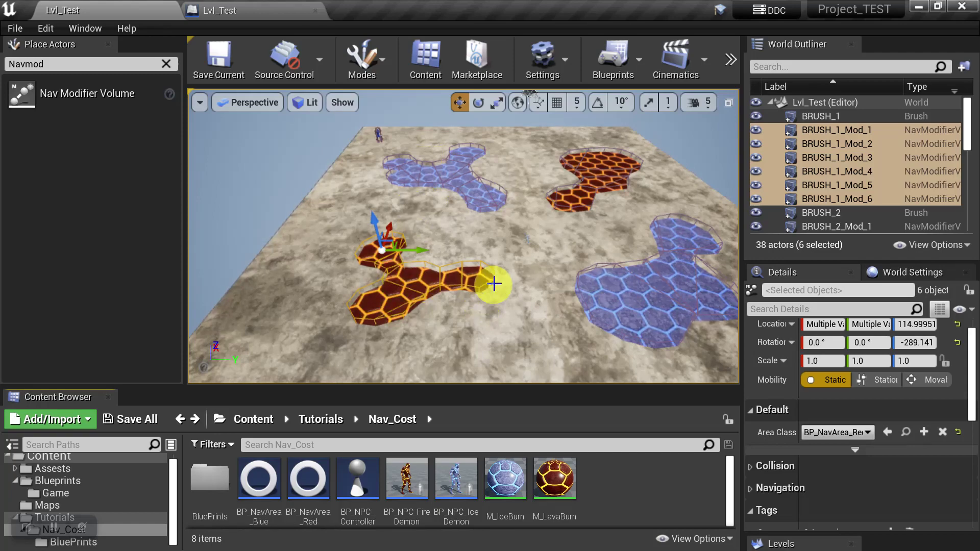
drag(477, 280, 508, 319)
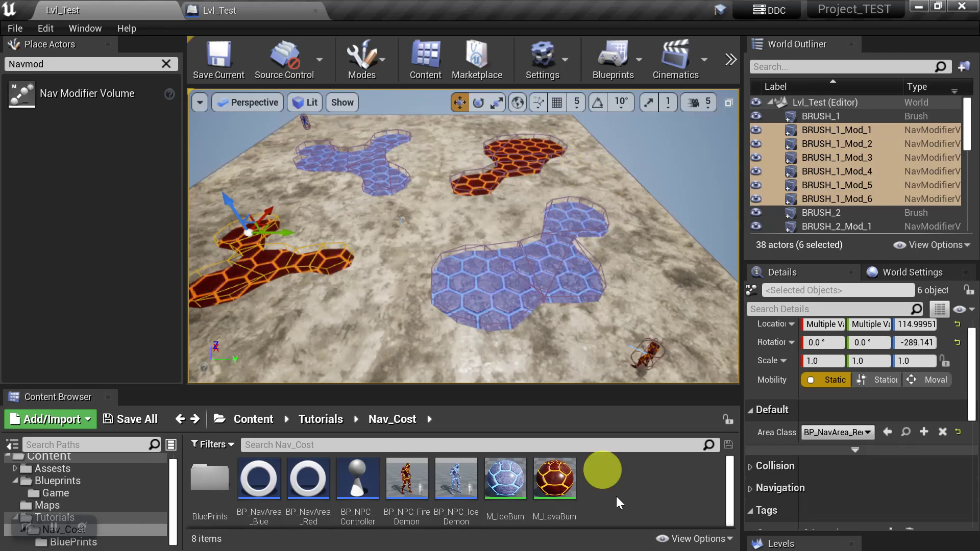
Create a new Blueprint class in Nav_Cost with NavigationQueryFilter as its parent.
right_click(609, 482)
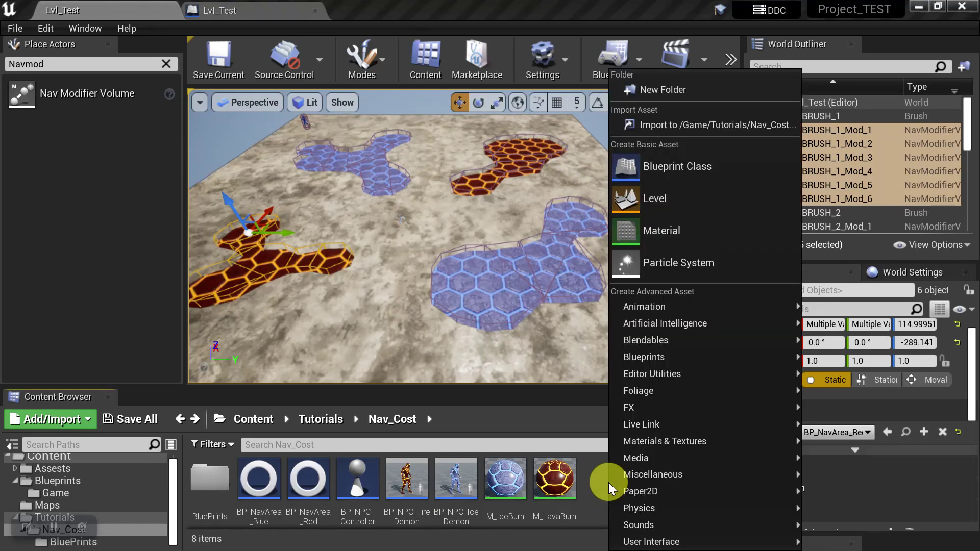
click(660, 171)
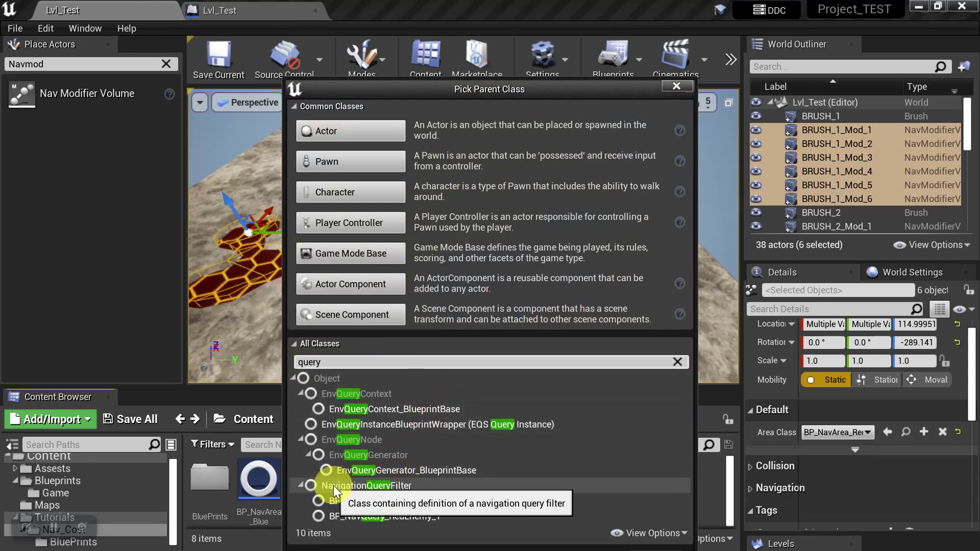
click(378, 485)
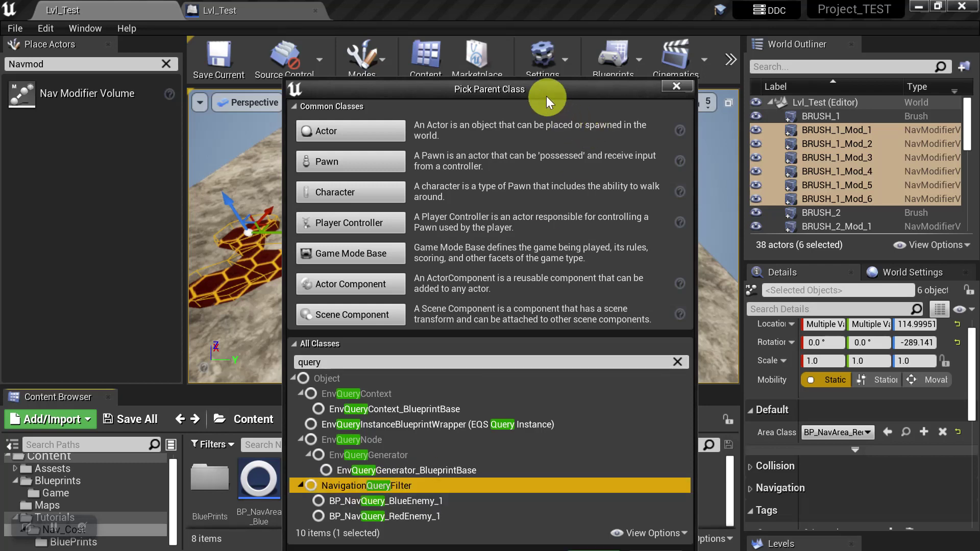
drag(545, 93, 541, 14)
click(581, 482)
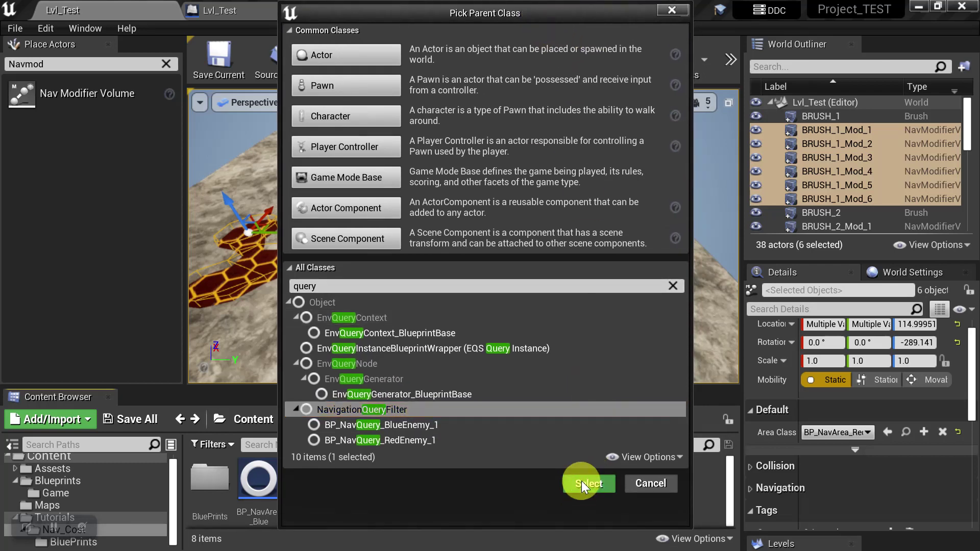
Name the filter BP_NavQuery_Blue and duplicate it as BP_NavQuery_Red.
text(B)
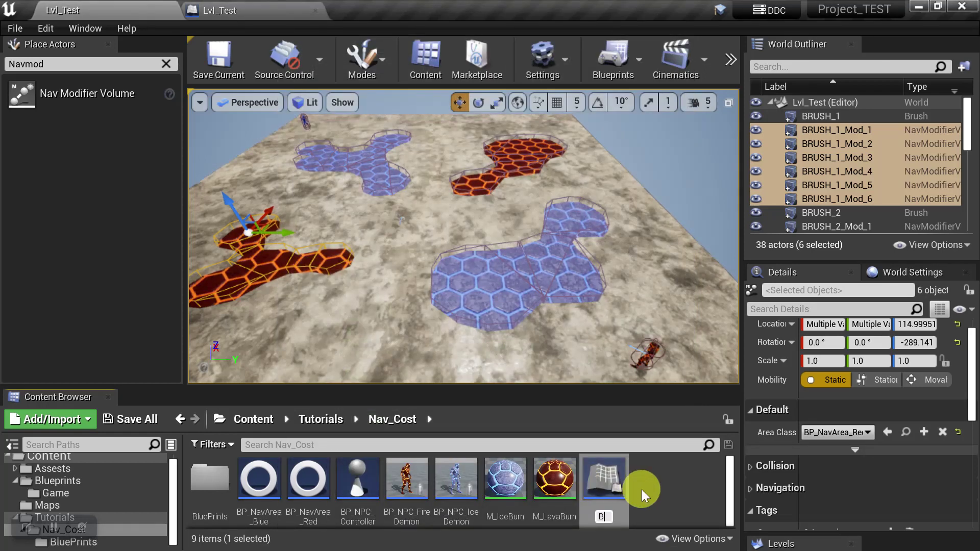
text(P_N)
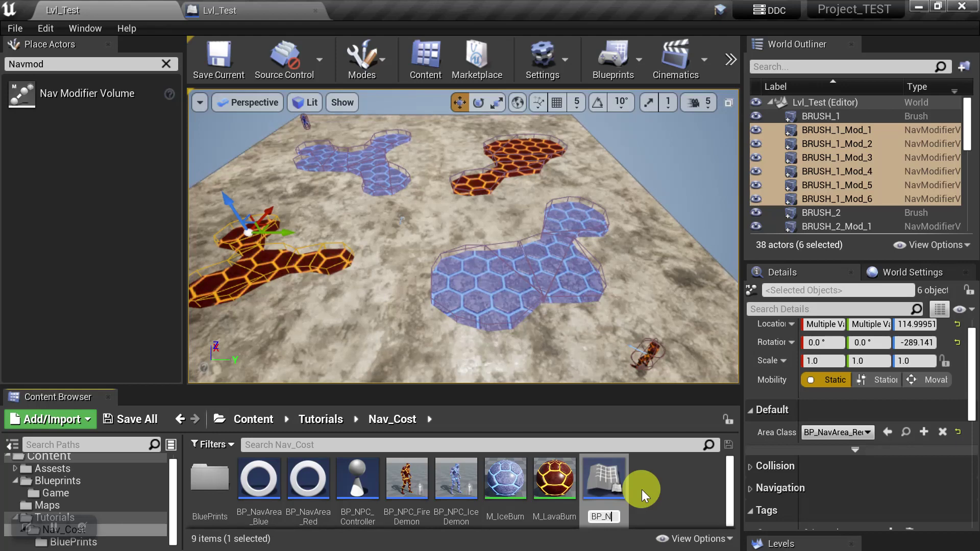
text(avQue)
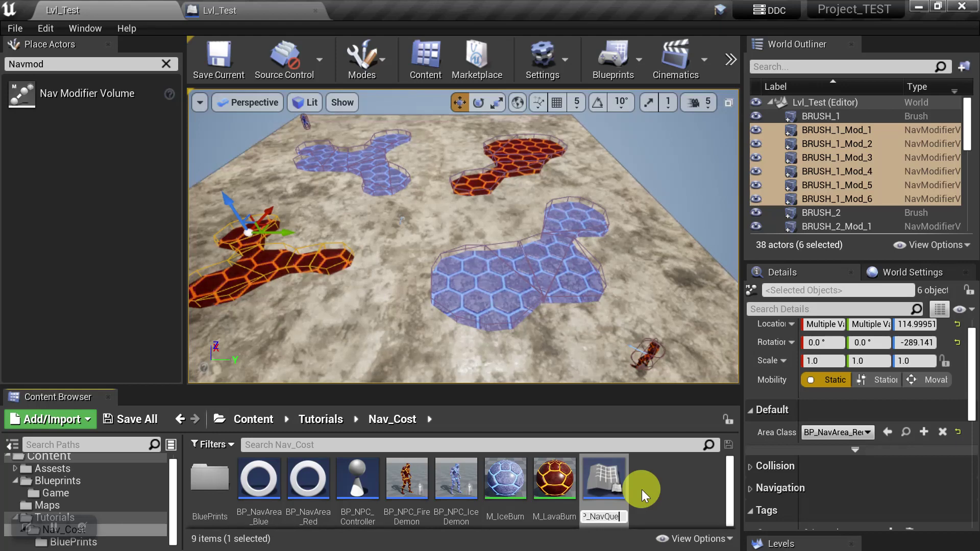
text(ry_Blue)
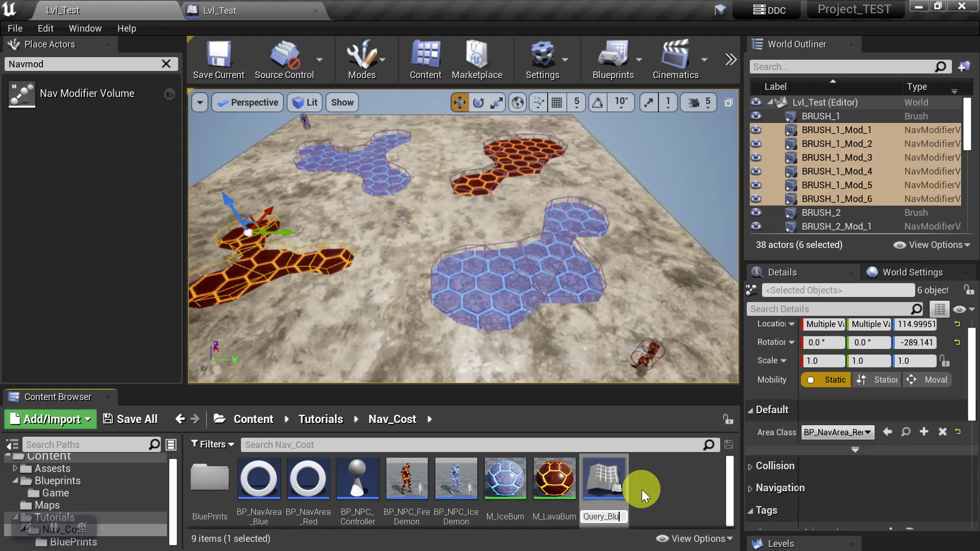
key(Return)
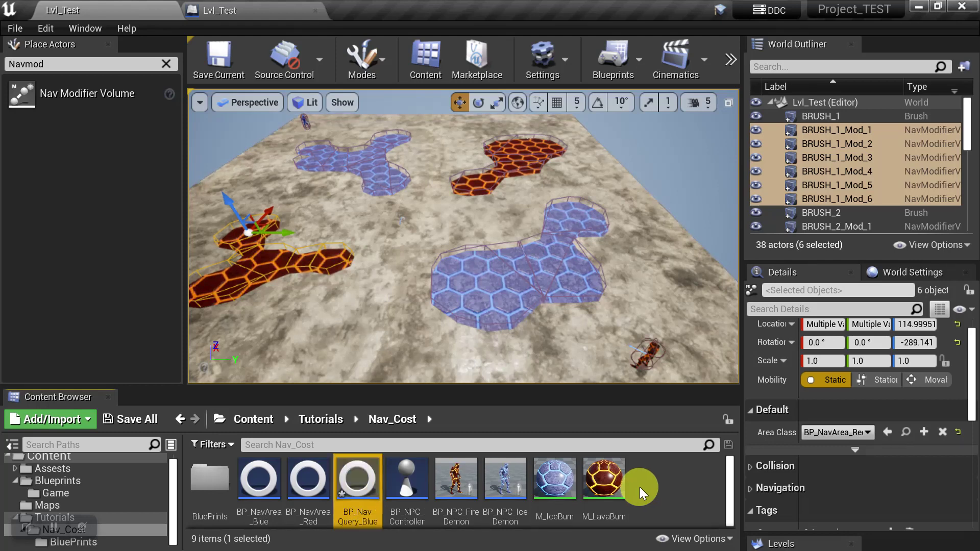
key(ctrl+w)
key(End)
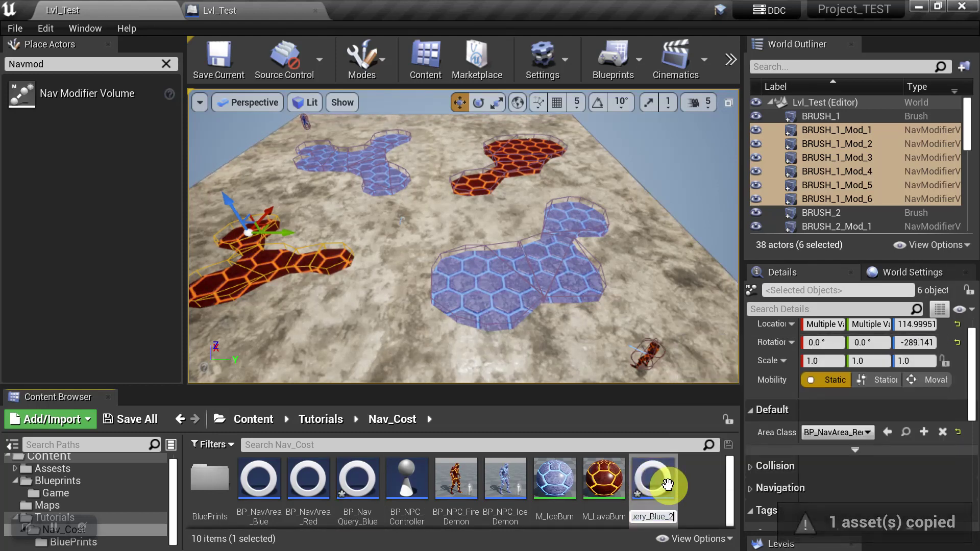
key(BackSpace)
key(BackSpace)
key(BackSpace)
key(BackSpace)
key(BackSpace)
key(BackSpace)
text(Red)
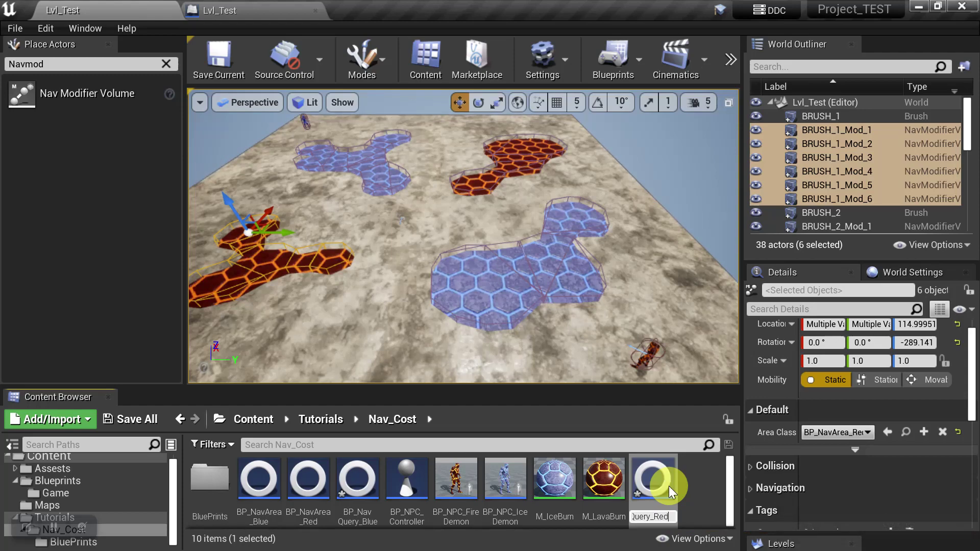
key(Return)
click(354, 480)
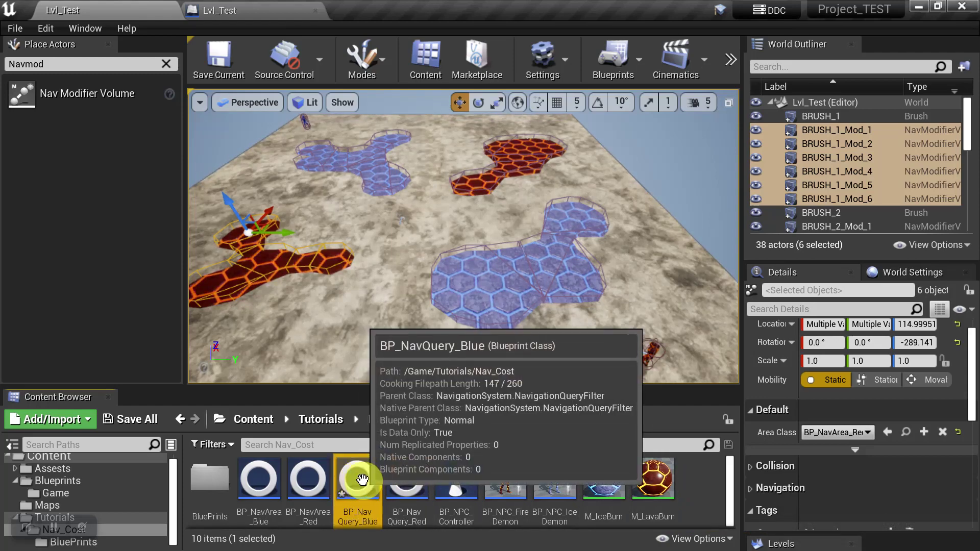
Open BP_NavQuery_Blue docked as a tab and add two expanded Areas entries.
double_click(357, 479)
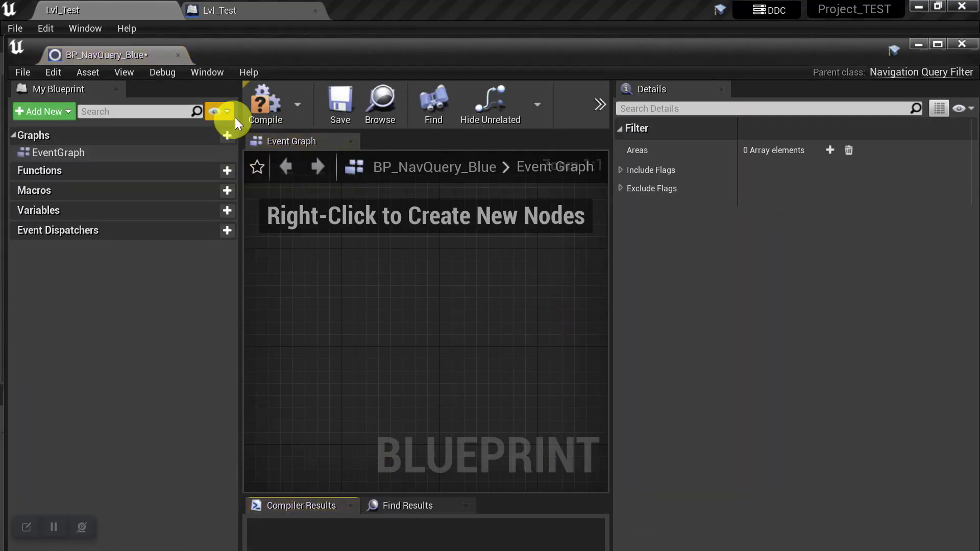
drag(109, 54, 349, 19)
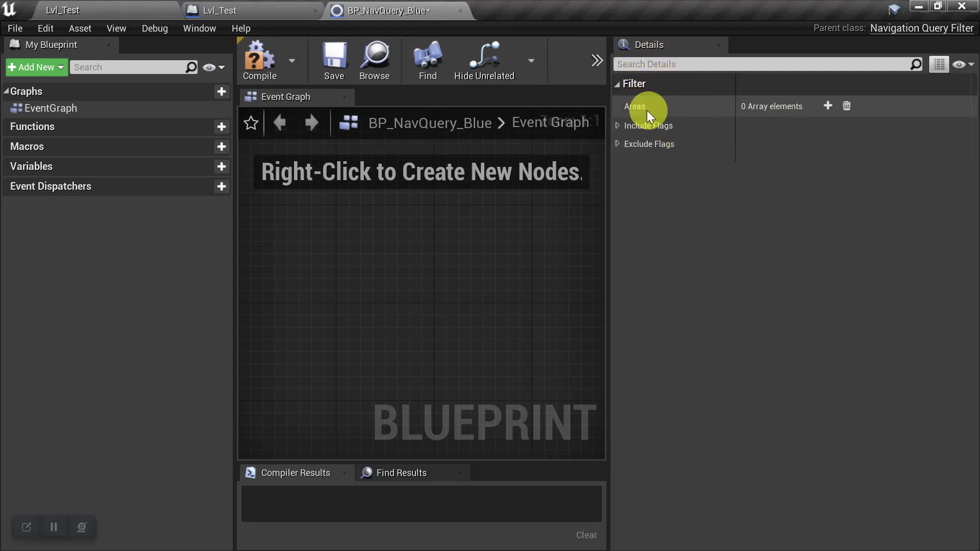
mouse_move(637, 107)
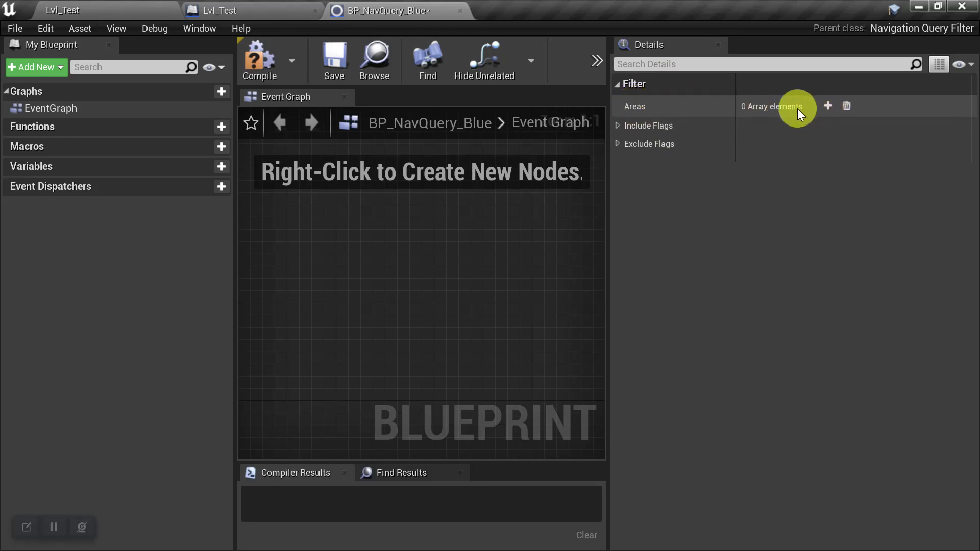
click(828, 106)
click(828, 107)
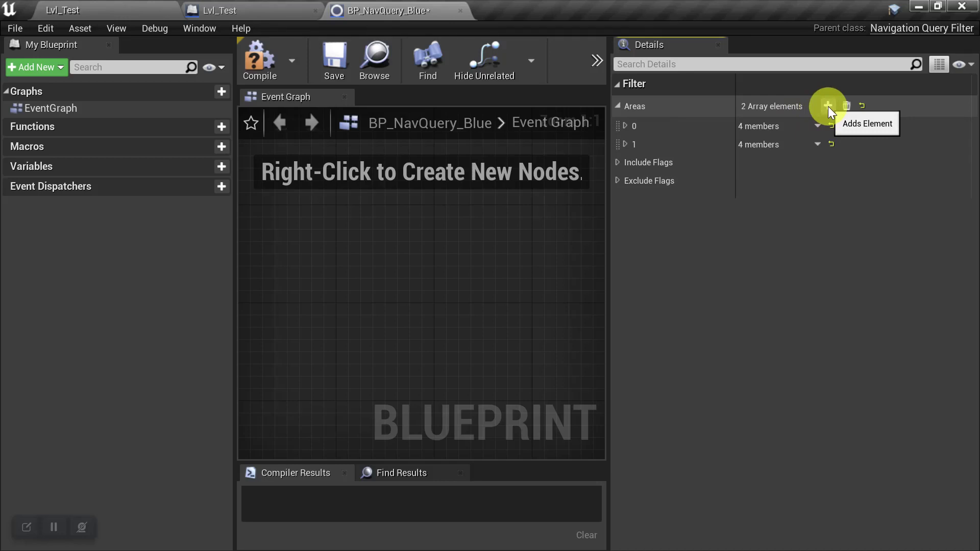
click(625, 125)
click(625, 220)
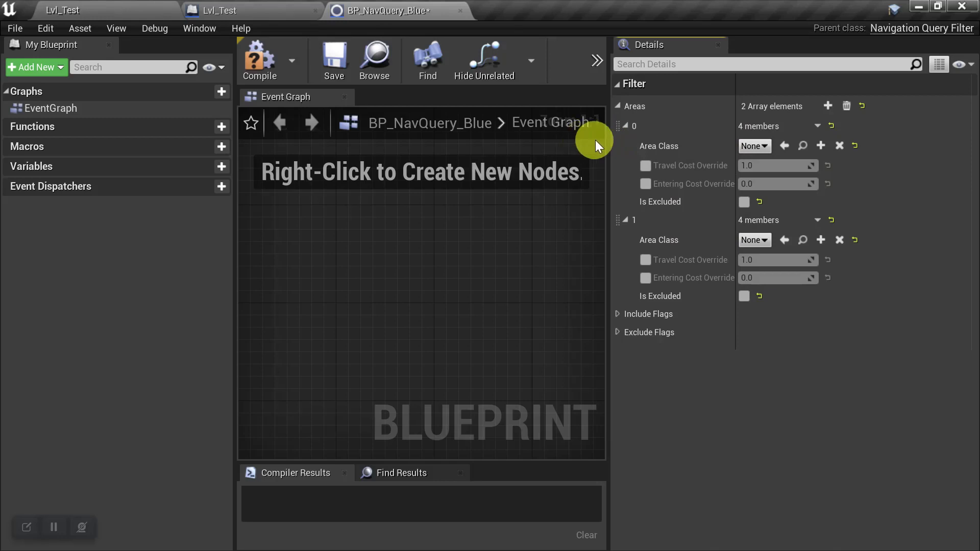
drag(606, 142, 444, 140)
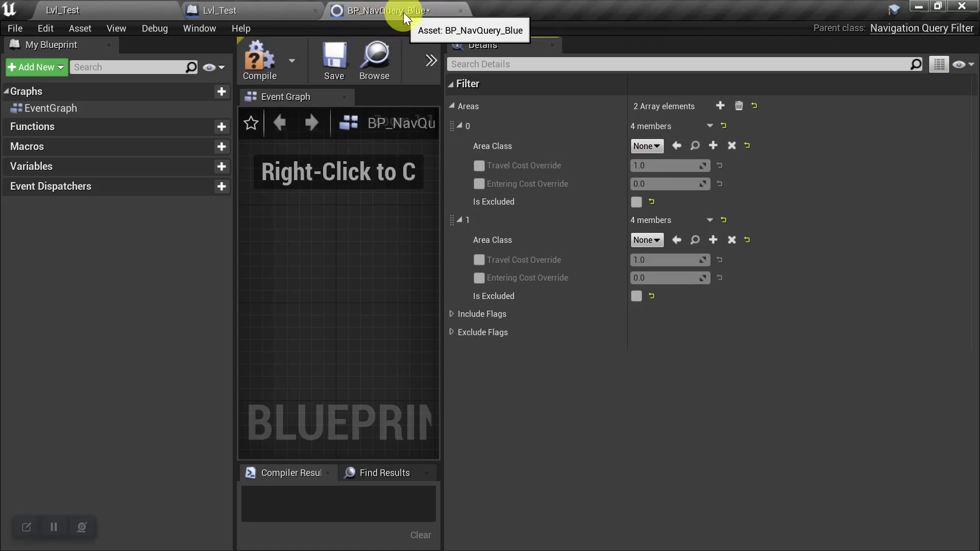
click(644, 147)
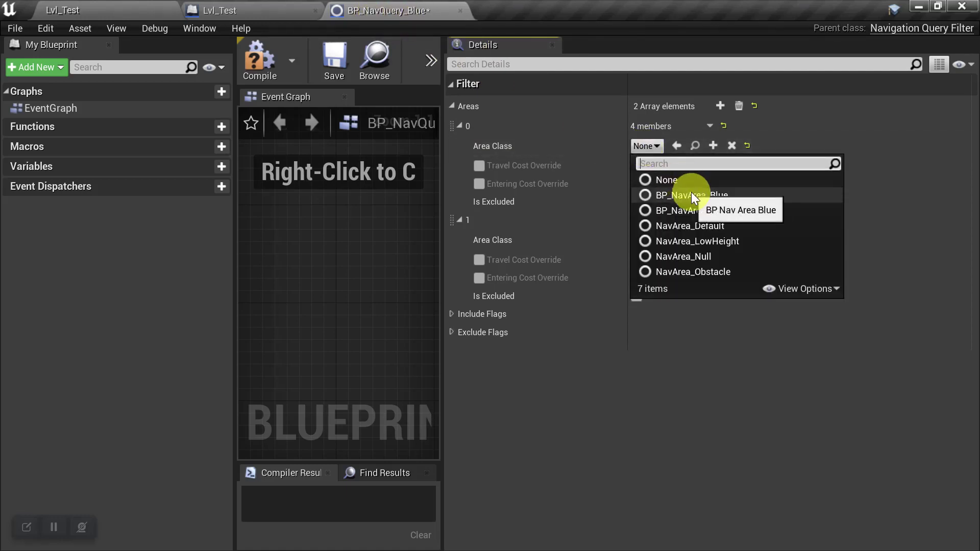
Set area 0 to BP_NavArea_Blue and area 1 to BP_NavArea_Red, enabling area 0's travel cost override.
click(708, 195)
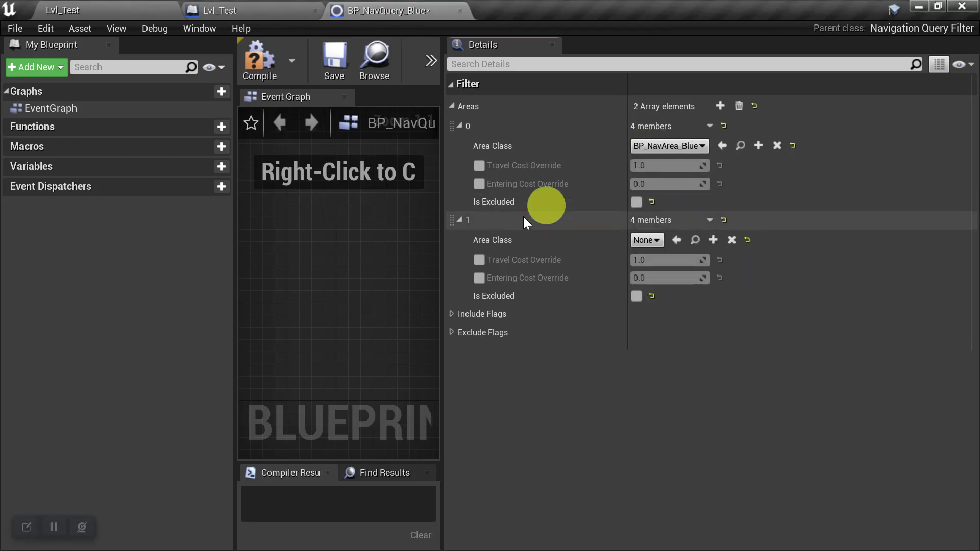
click(648, 240)
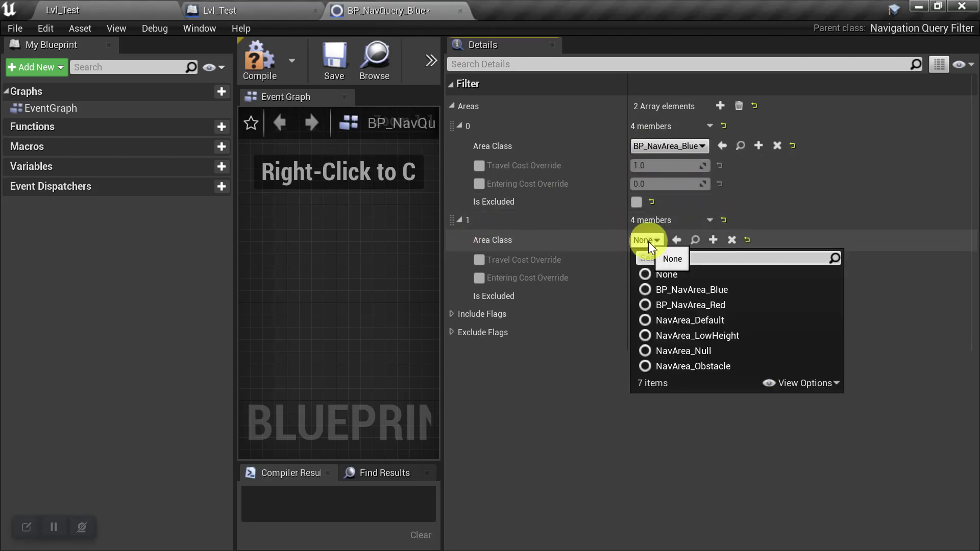
click(701, 304)
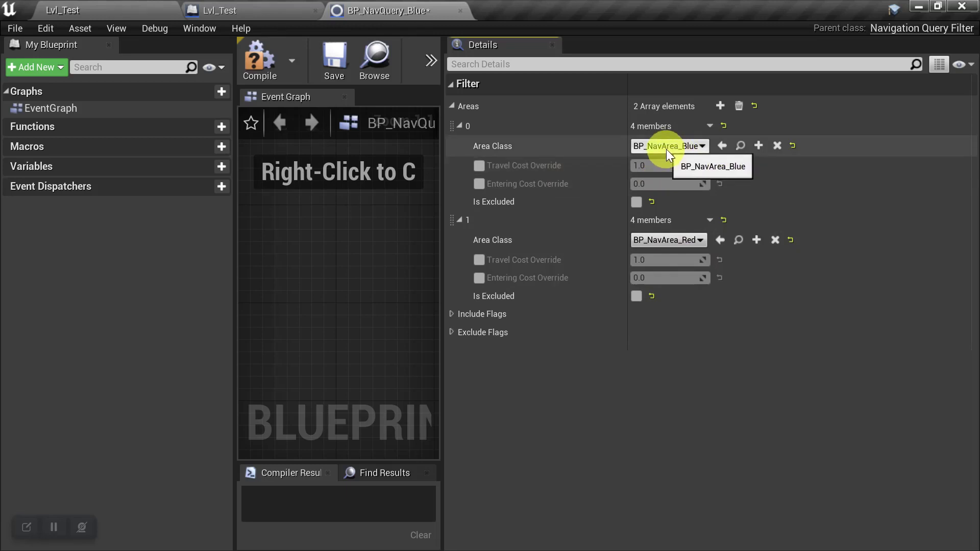
click(480, 166)
Override the blue area's costs and set its travel cost to 0.001.
click(480, 184)
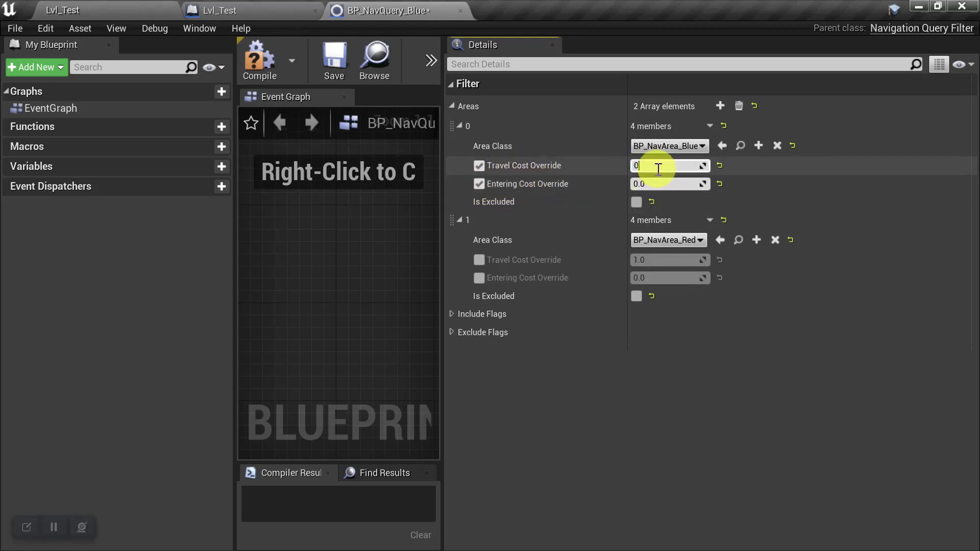
text(.001)
key(Return)
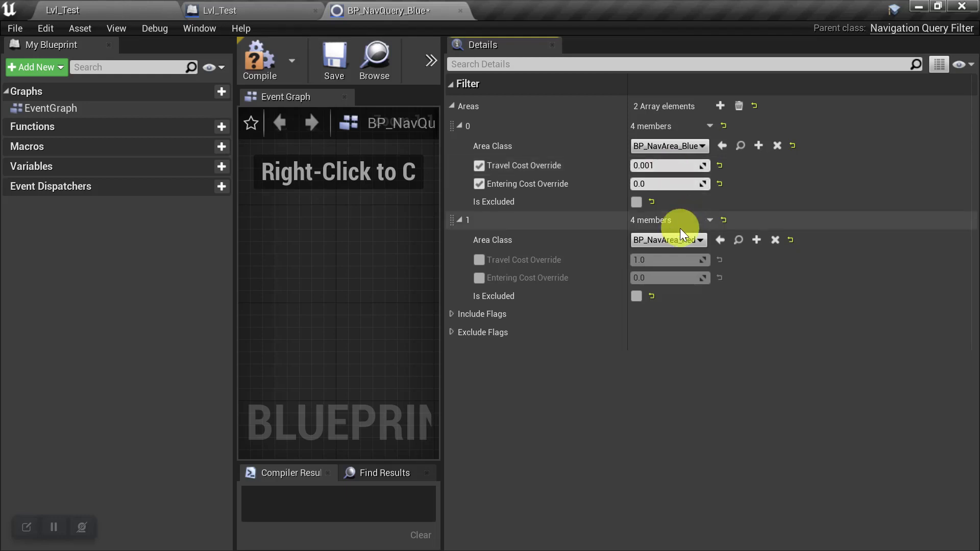
Override the red area's travel and entering costs, set them to 1000000, and compile.
click(482, 261)
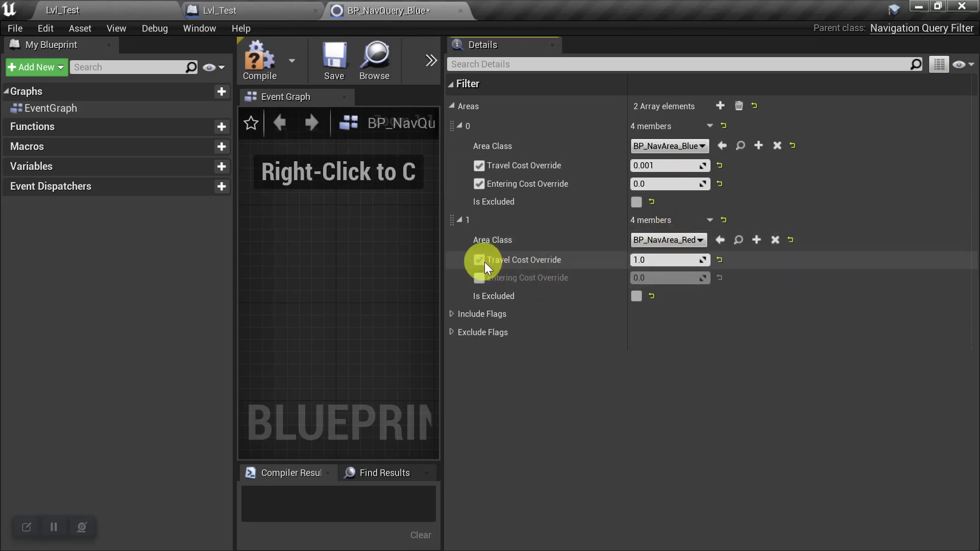
click(478, 278)
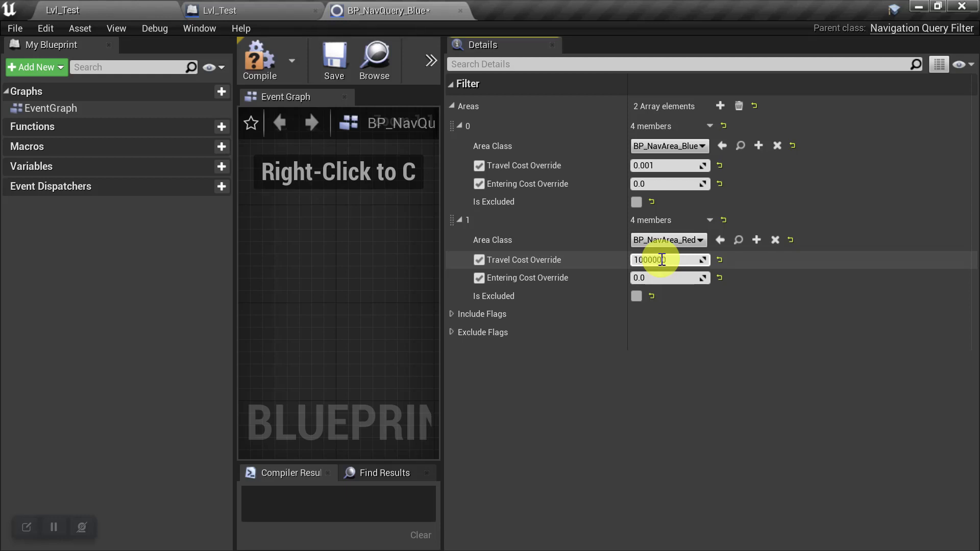
click(661, 278)
text(1000000)
key(Return)
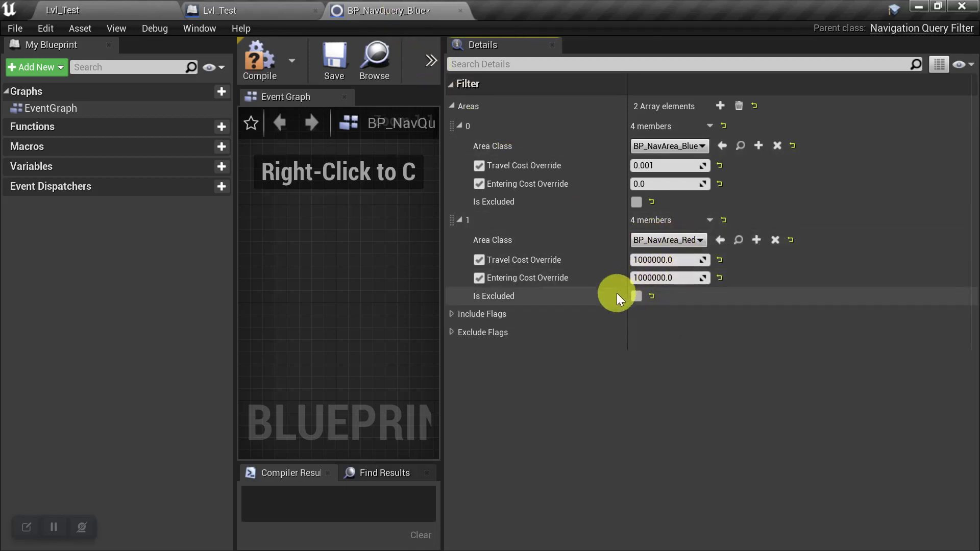
click(262, 60)
Save and close BP_NavQuery_Blue, then open BP_NavQuery_Red in the full blueprint editor.
click(332, 59)
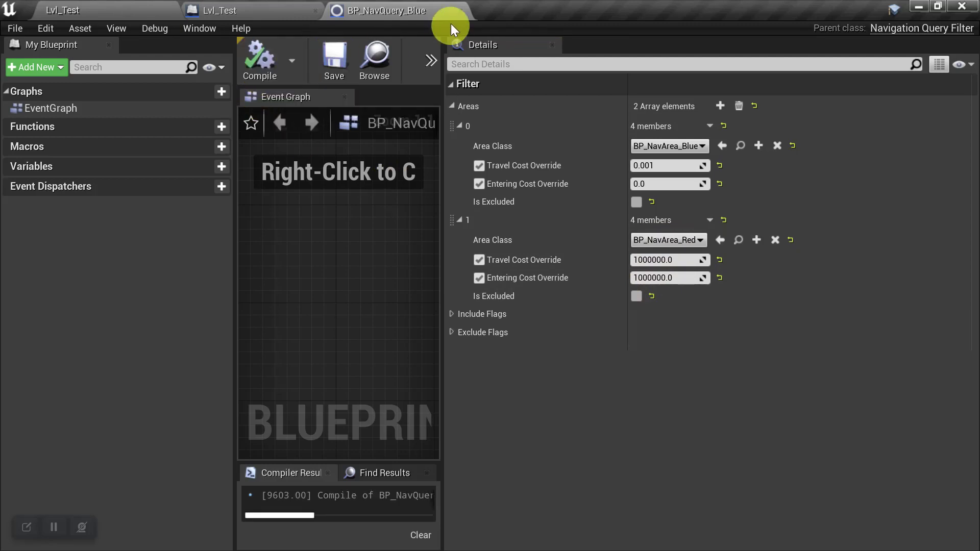
click(461, 10)
click(110, 9)
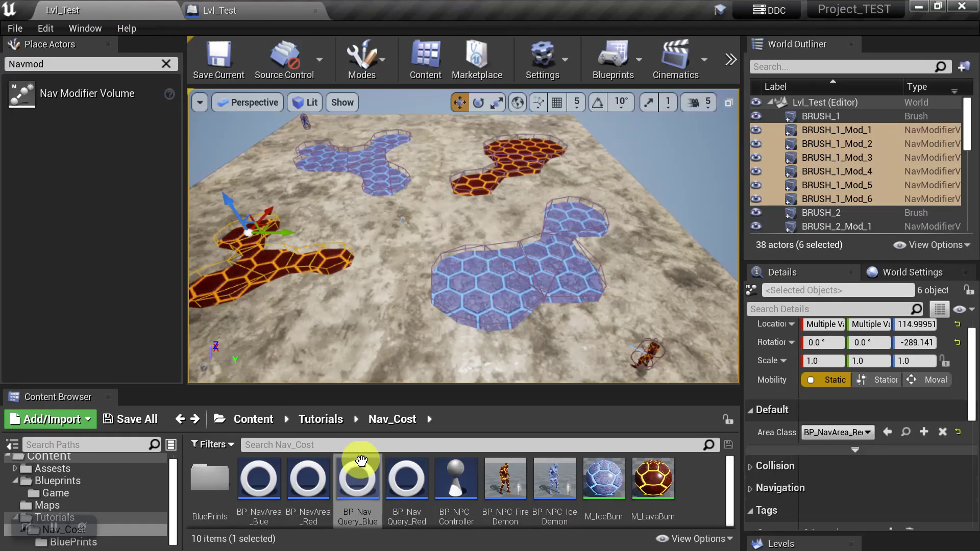
double_click(409, 480)
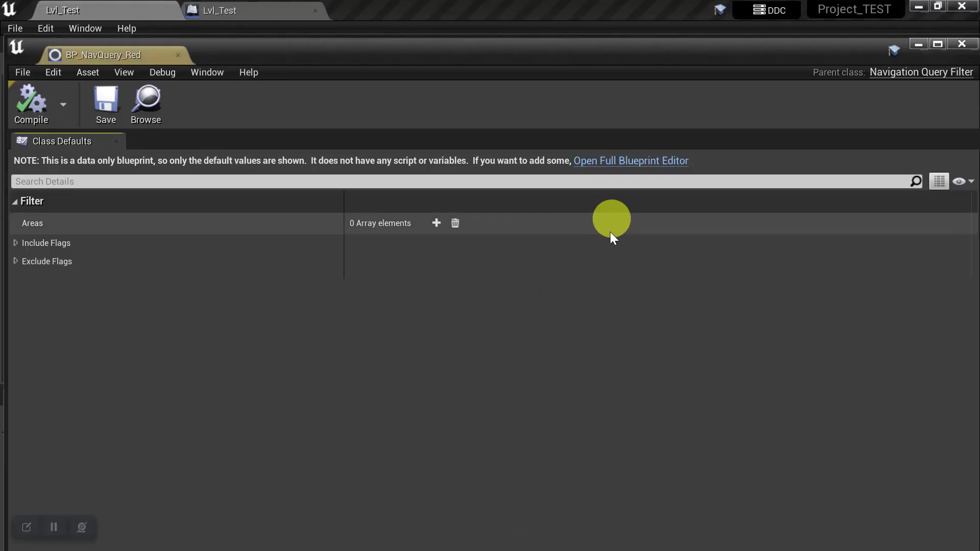
click(621, 161)
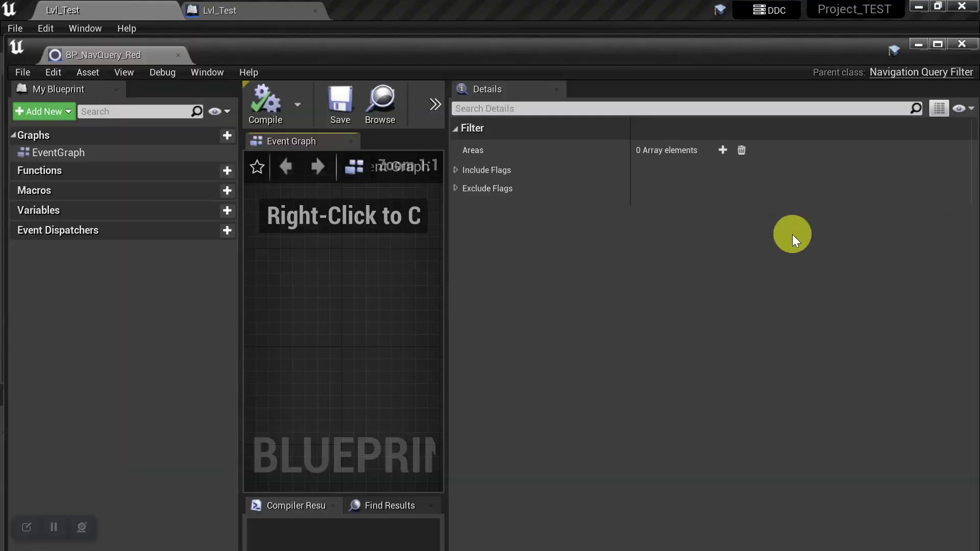
drag(450, 249, 545, 254)
Add two Areas entries to the red filter, set to BP_NavArea_Red and BP_NavArea_Blue.
click(788, 151)
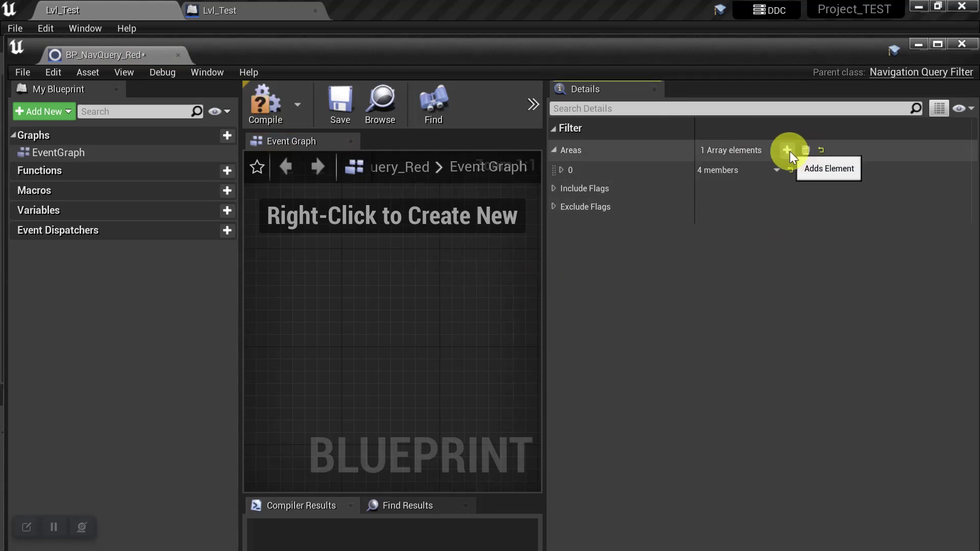
click(788, 151)
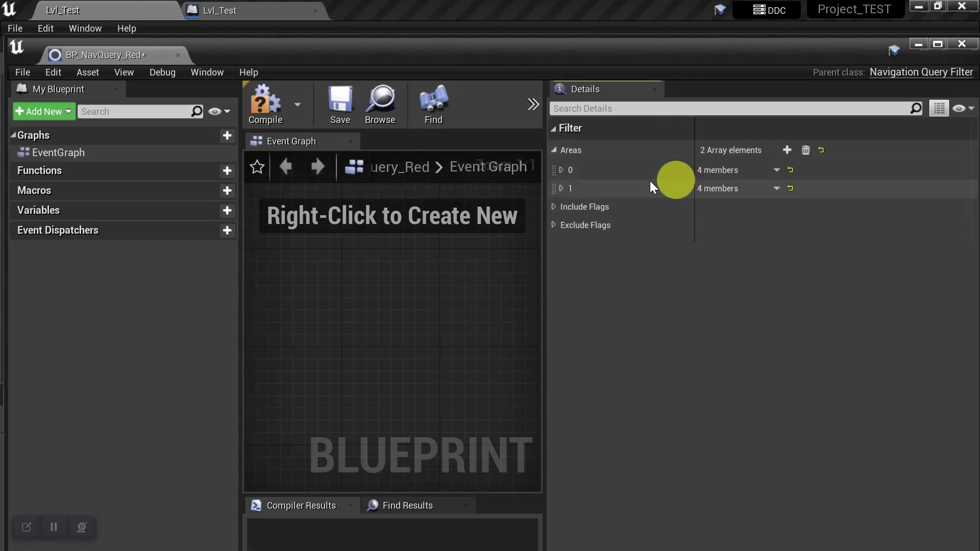
click(562, 169)
click(562, 264)
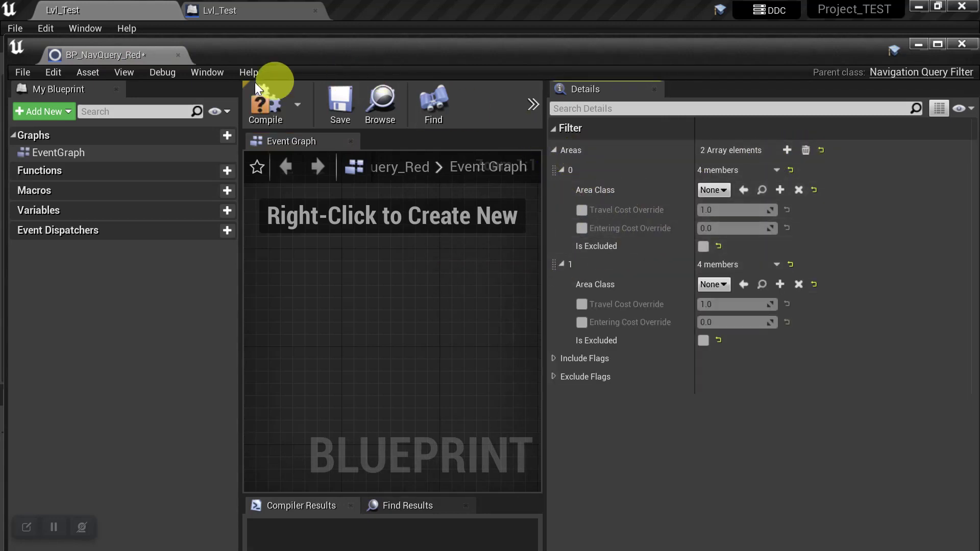
drag(105, 54, 375, 14)
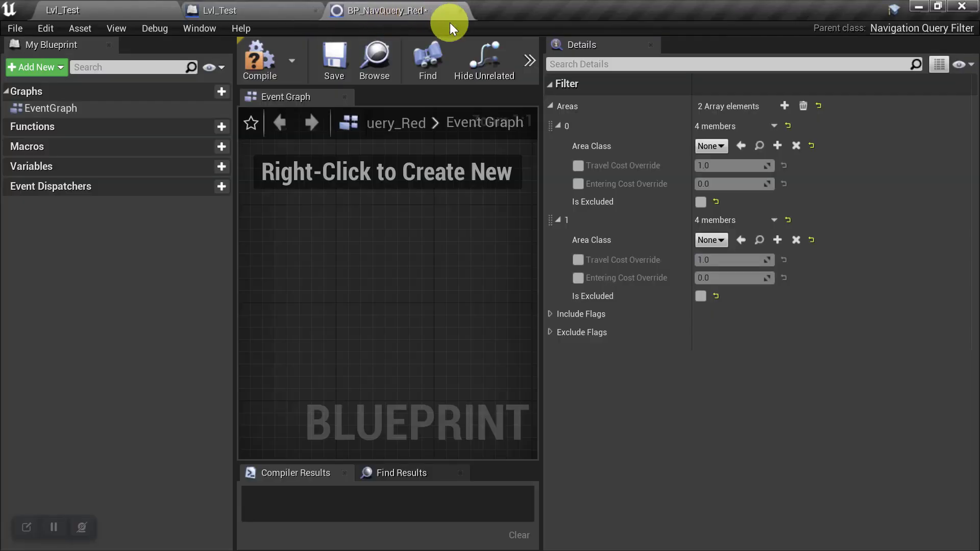
click(712, 147)
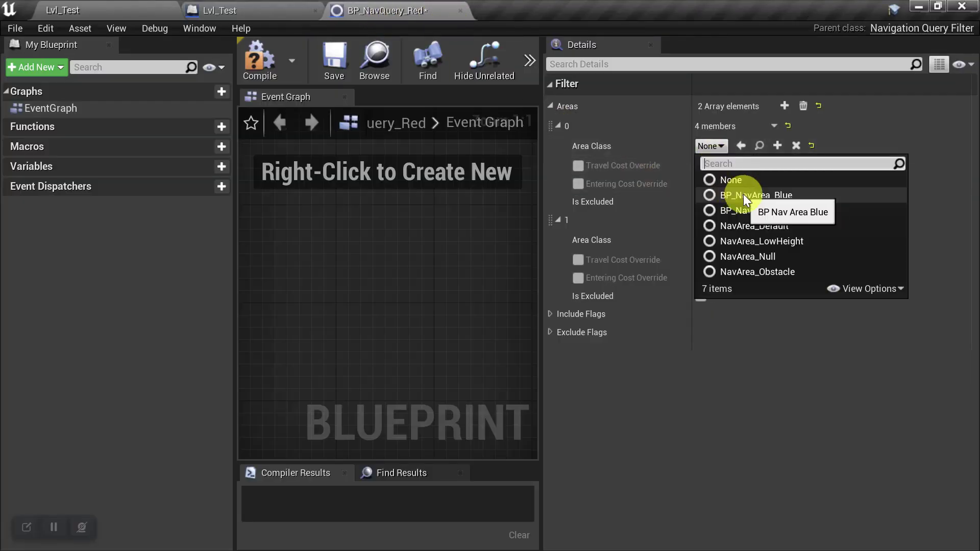
click(743, 209)
click(716, 240)
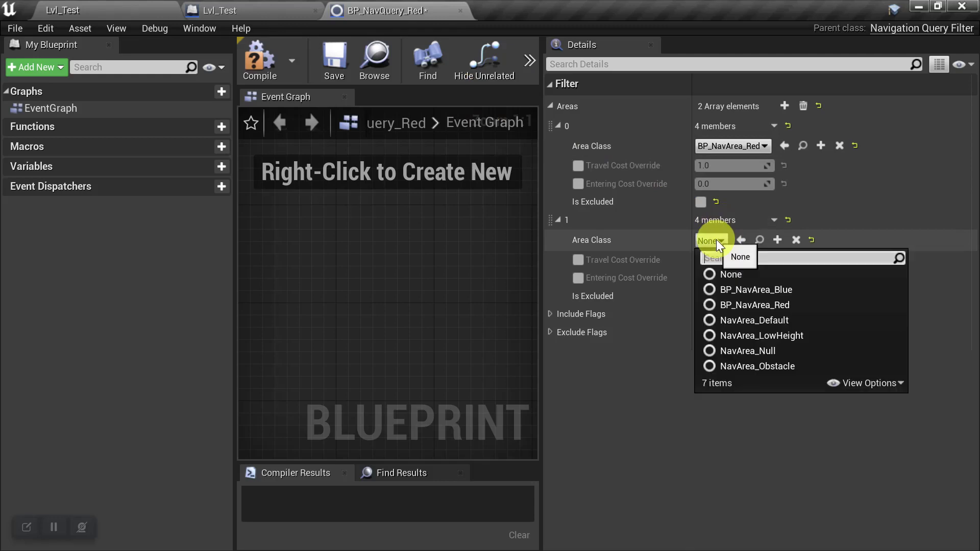
click(739, 289)
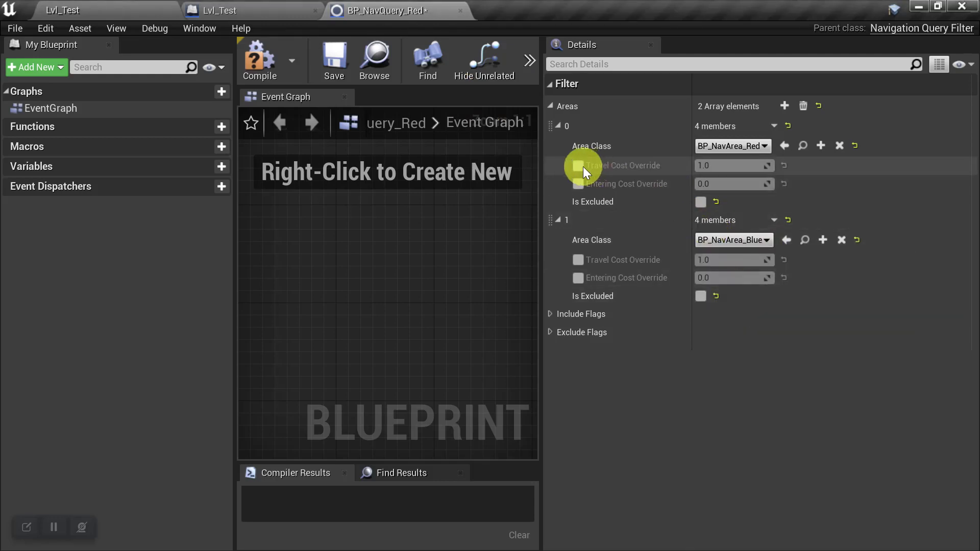
Override the red area's costs and give it a travel cost of 0.001.
click(583, 166)
click(582, 185)
click(713, 167)
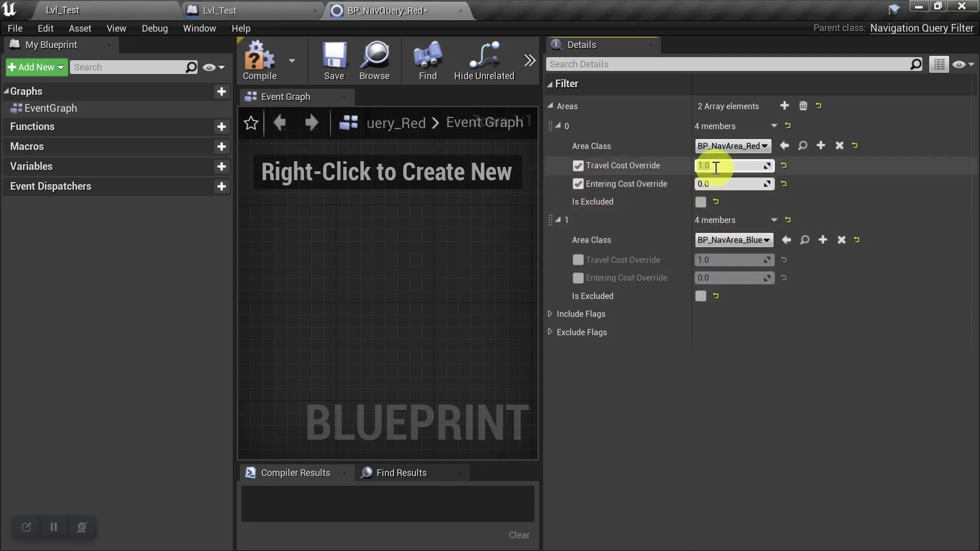
text(0.001)
key(Return)
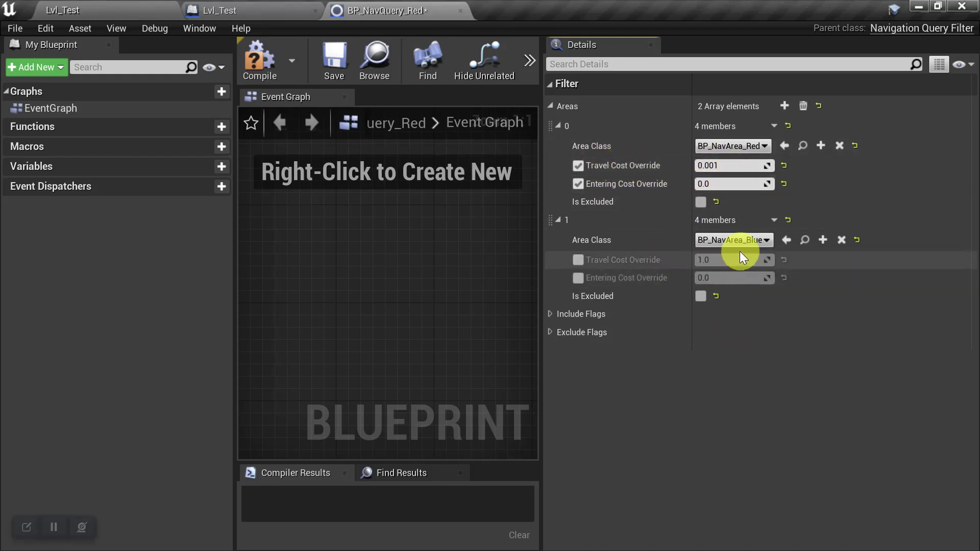
Set the blue area's travel and entering costs to 1000000, then compile and save the filter.
click(577, 260)
click(578, 278)
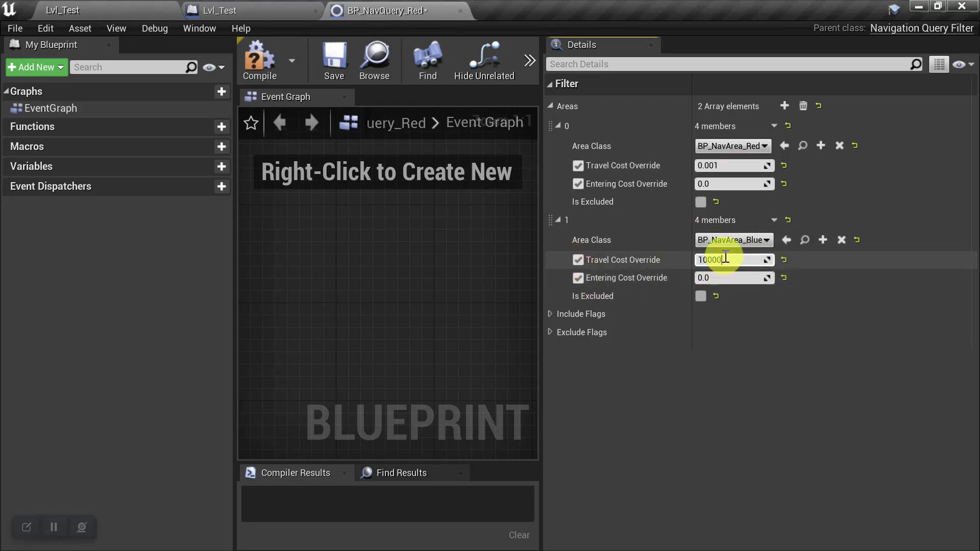
click(726, 258)
text(1000000)
click(741, 279)
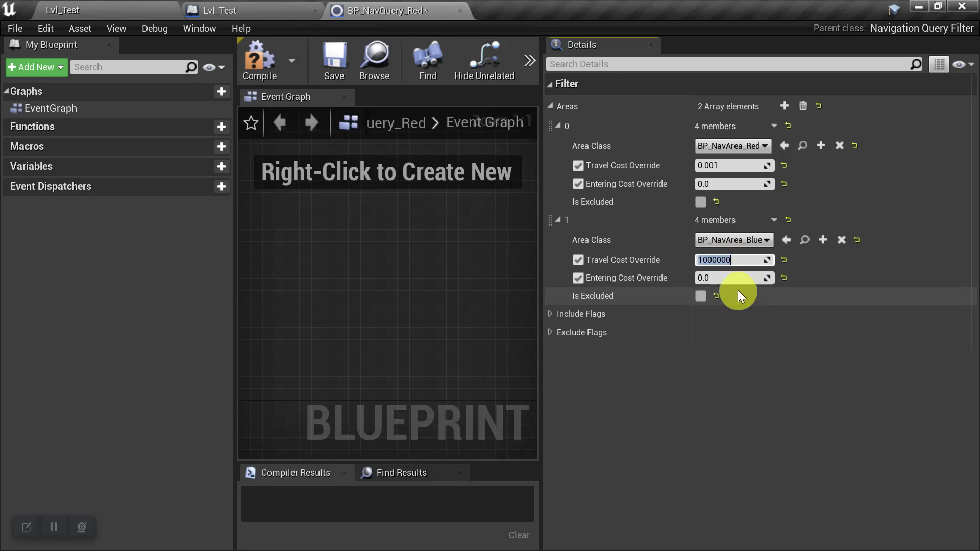
text(1000000)
key(Return)
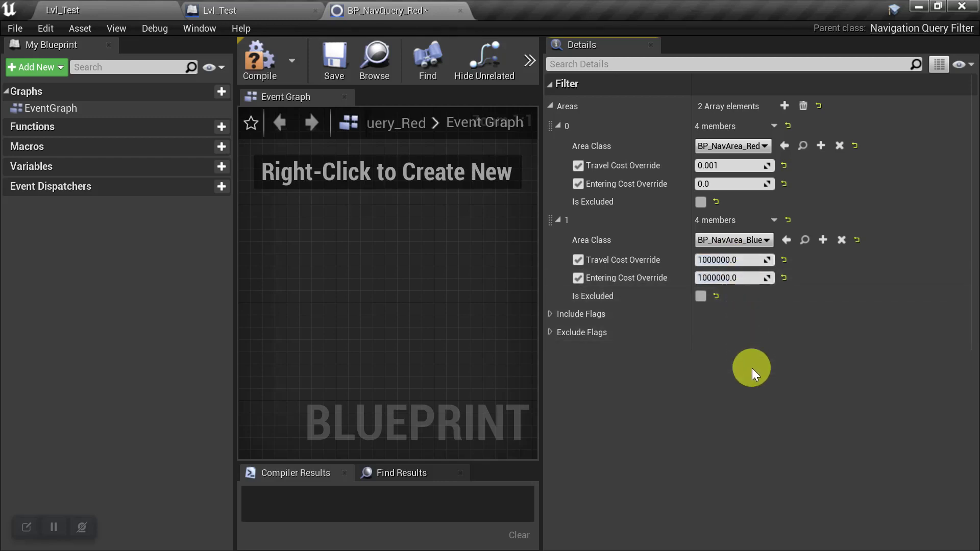
click(263, 63)
click(331, 58)
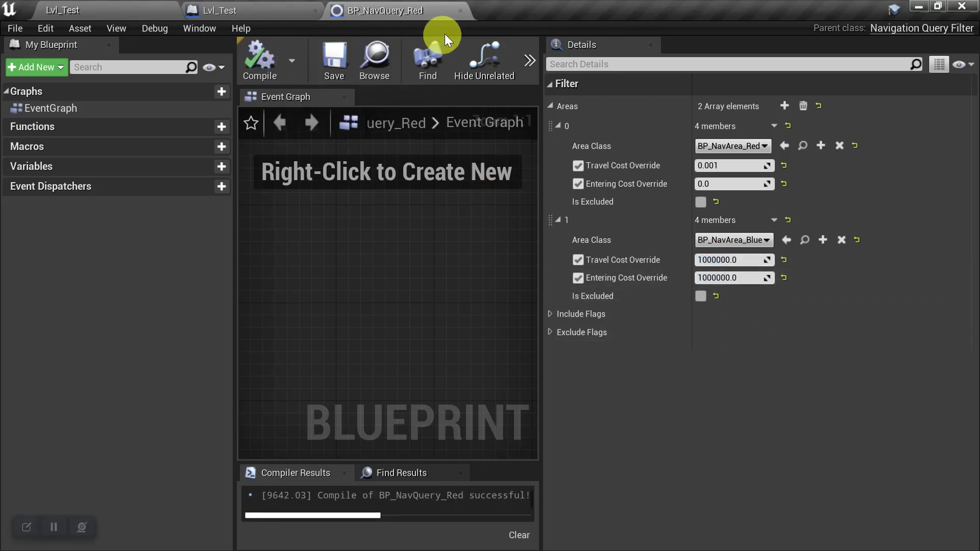
Close the red filter and open BP_NPC_FireDemon with Event Tick and Move to Actor in view.
click(459, 10)
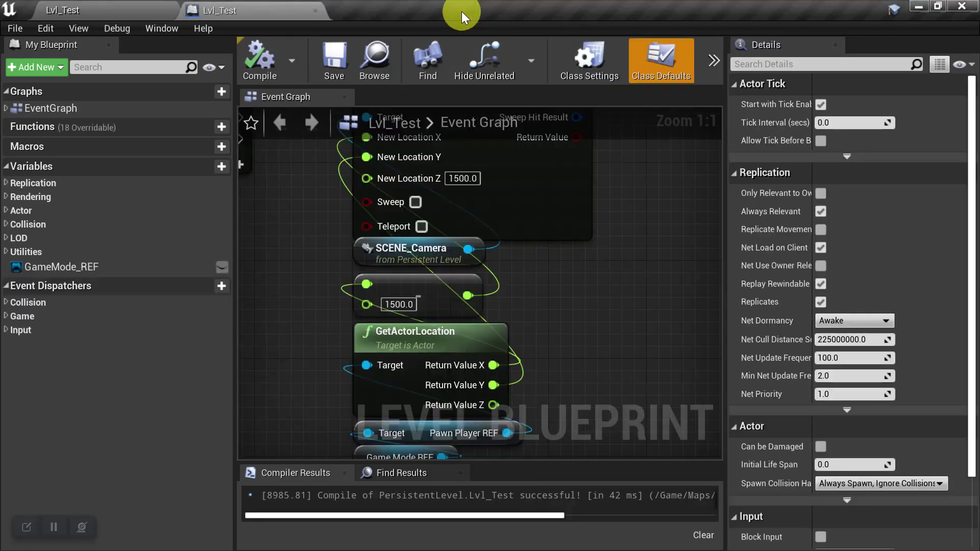
click(134, 10)
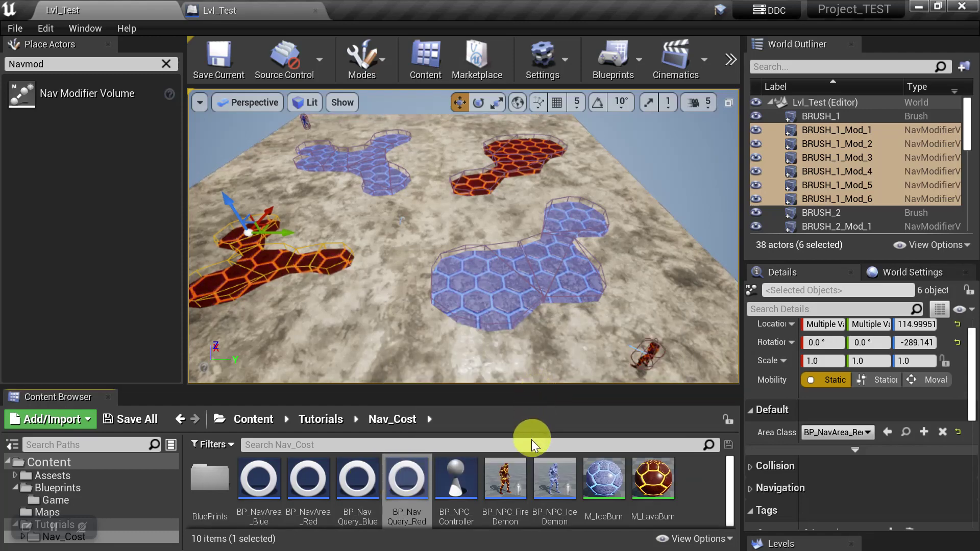
double_click(506, 480)
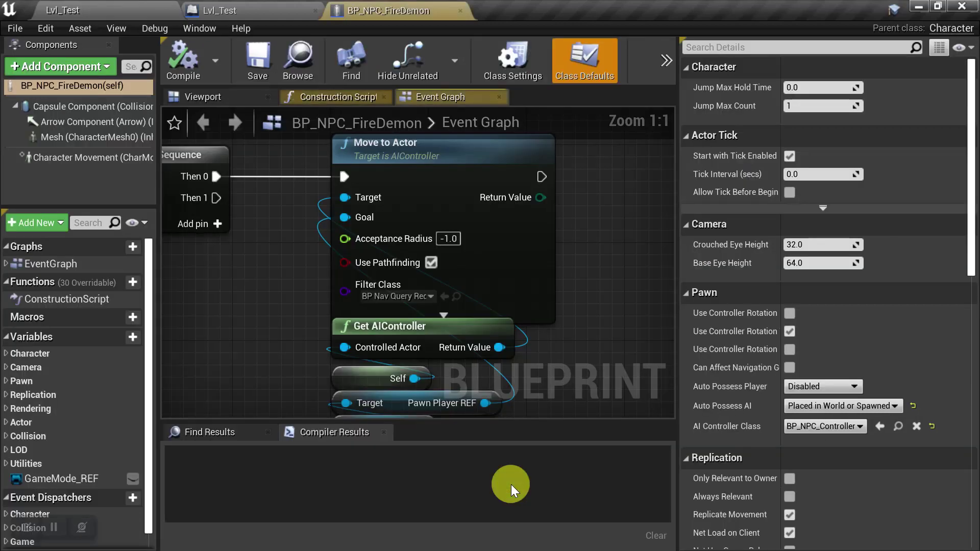
scroll(443, 234, down, 5)
scroll(377, 231, up, 3)
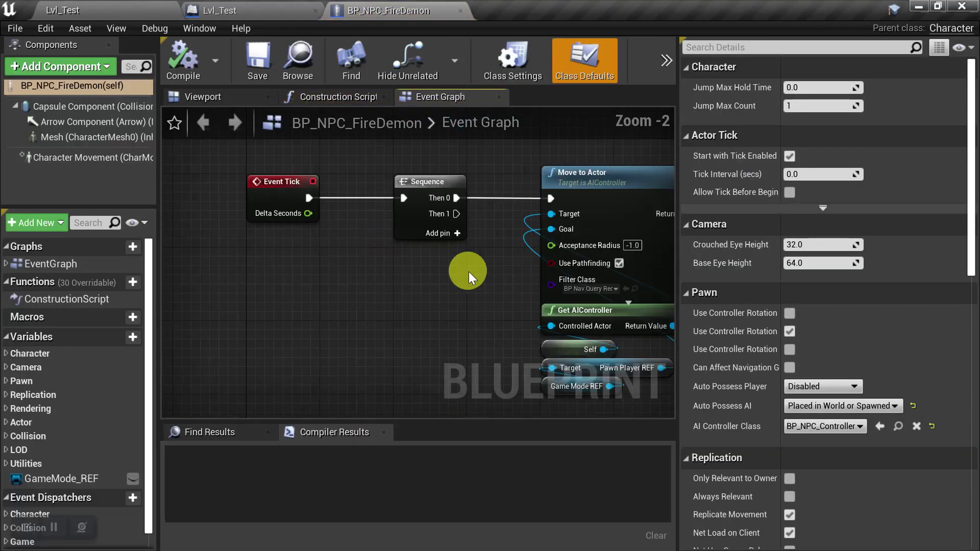
right_drag(468, 272, 370, 275)
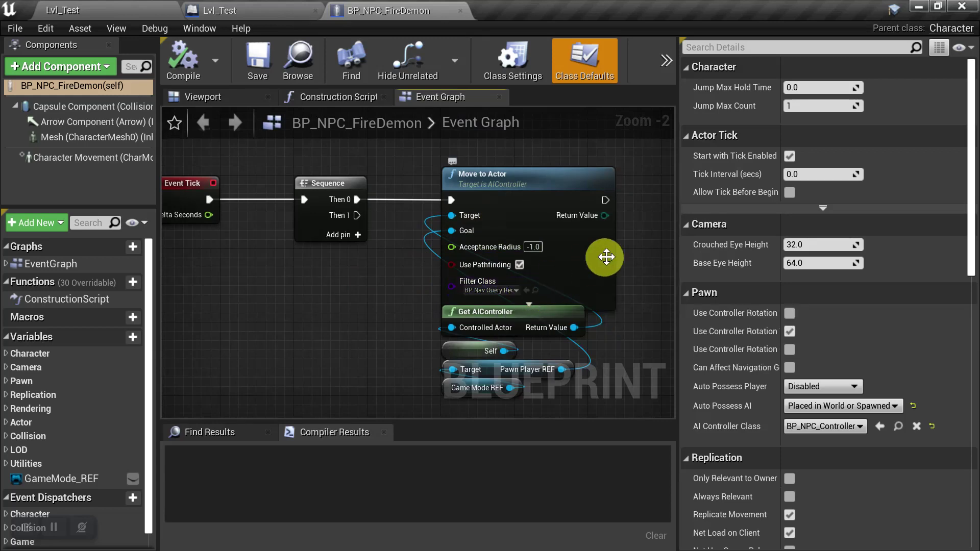
Set the fire demon's Move to Actor Filter Class to BP_NavQuery_Red, then compile and save.
click(461, 280)
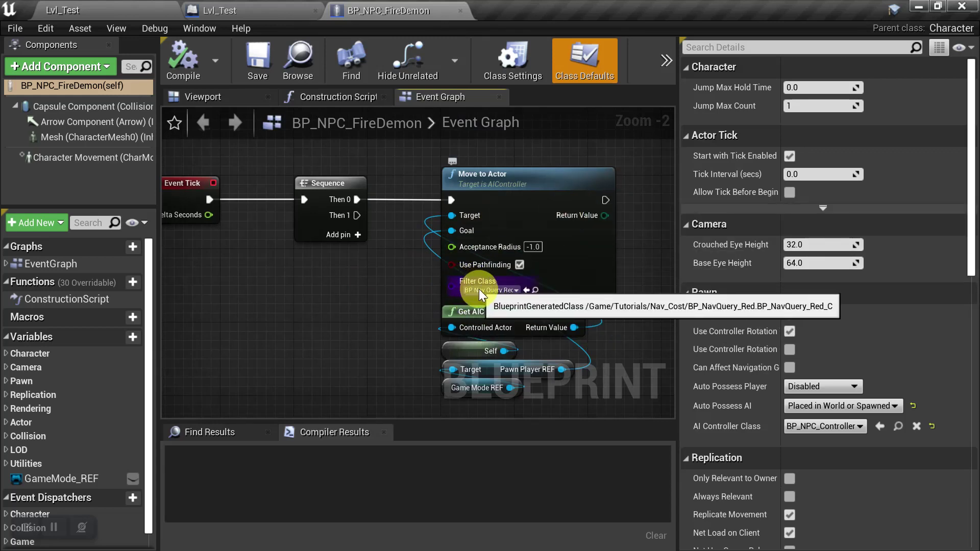
click(479, 289)
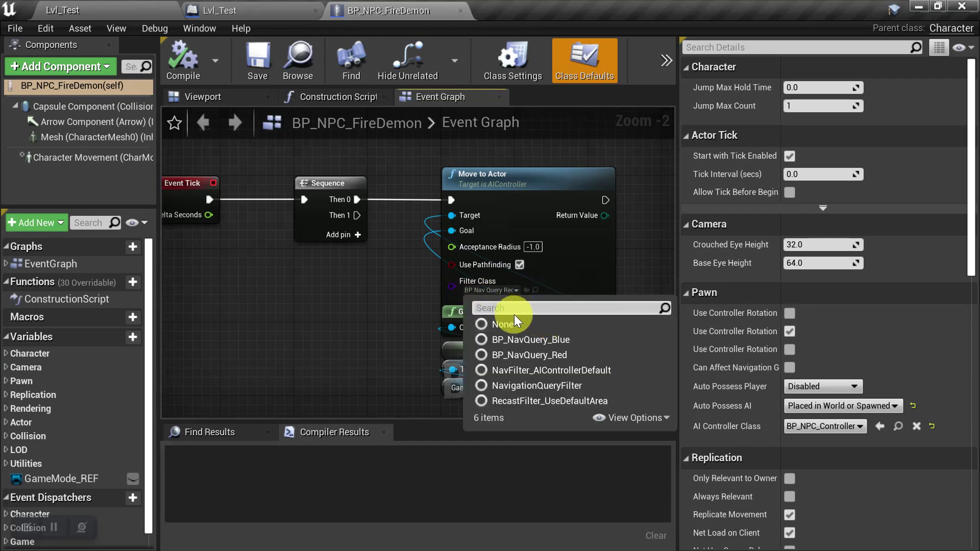
click(514, 356)
click(186, 51)
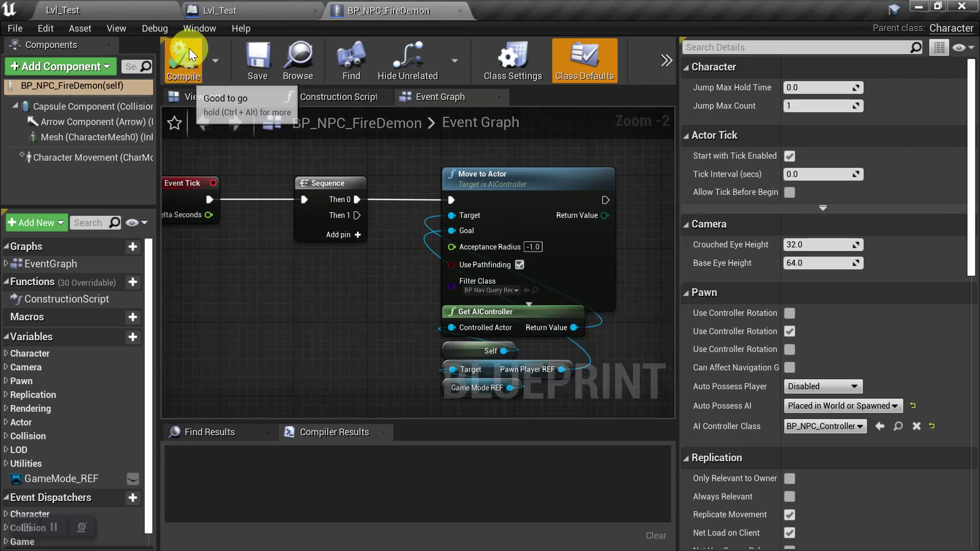
click(259, 56)
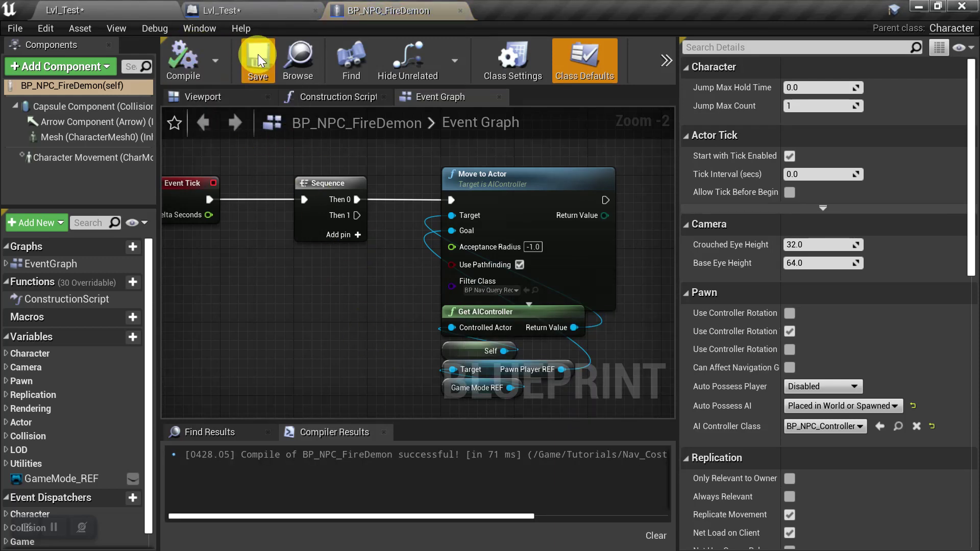
click(145, 13)
Open BP_NPC_IceDemon and bring its Move to Actor filter class into view.
click(558, 484)
double_click(558, 484)
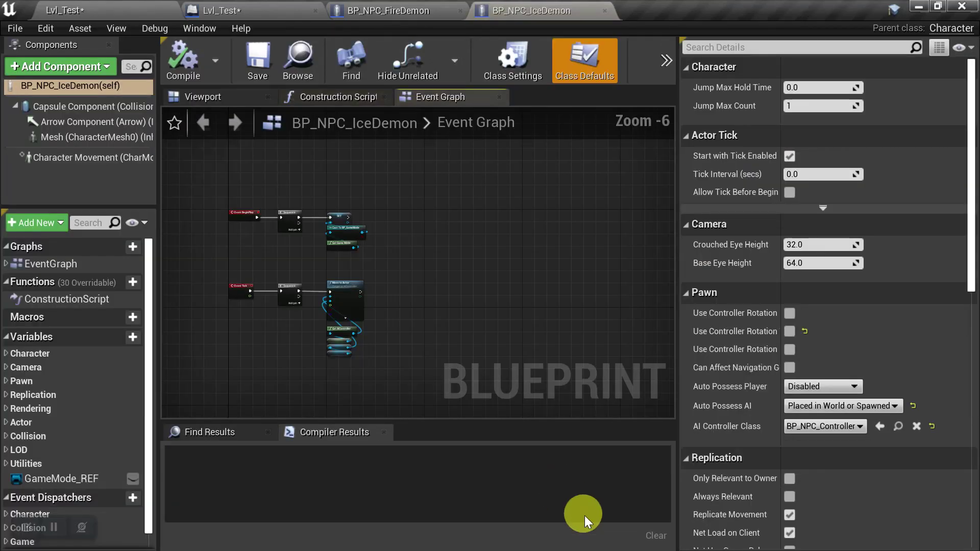
scroll(382, 305, up, 6)
right_drag(322, 337, 493, 193)
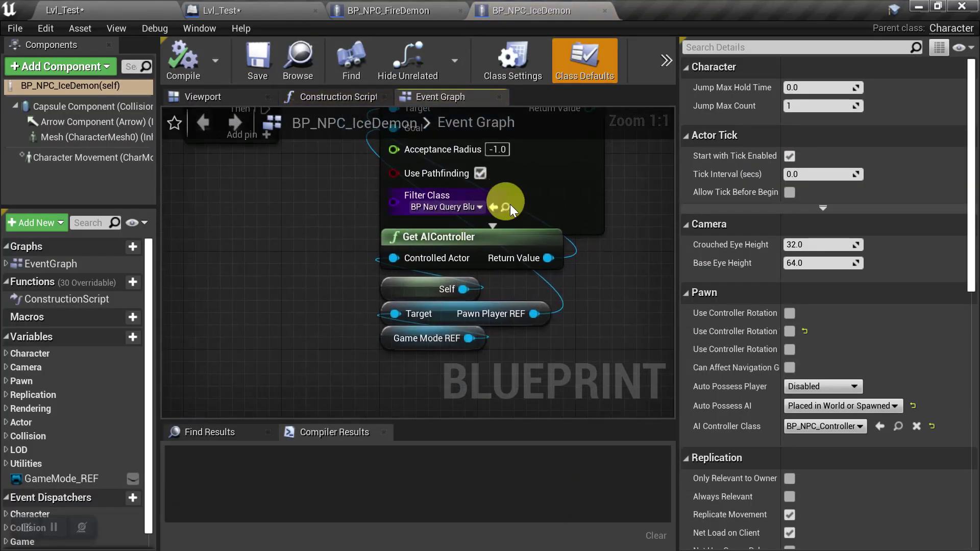
Set the ice demon's Filter Class to BP_NavQuery_Blue, compile, save, and close the fire demon blueprint.
click(426, 206)
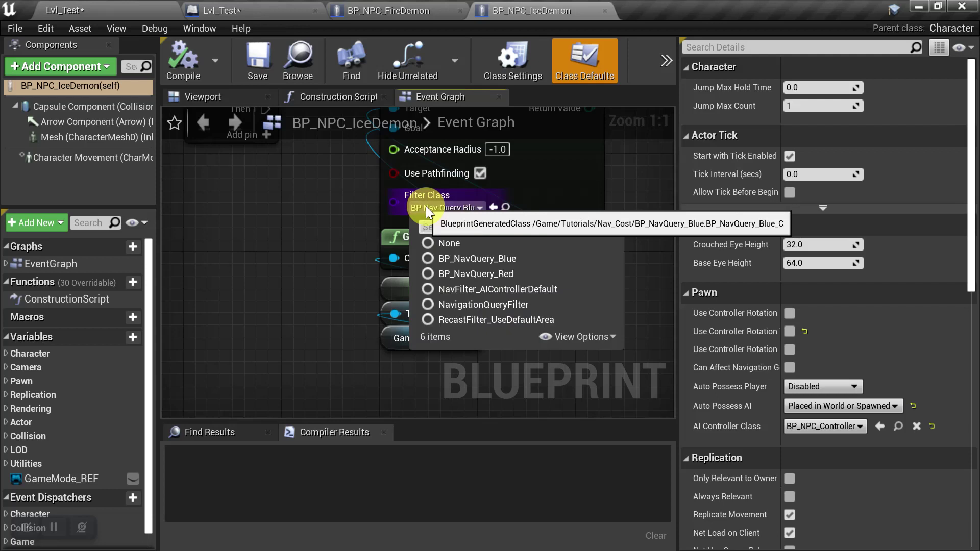
click(474, 260)
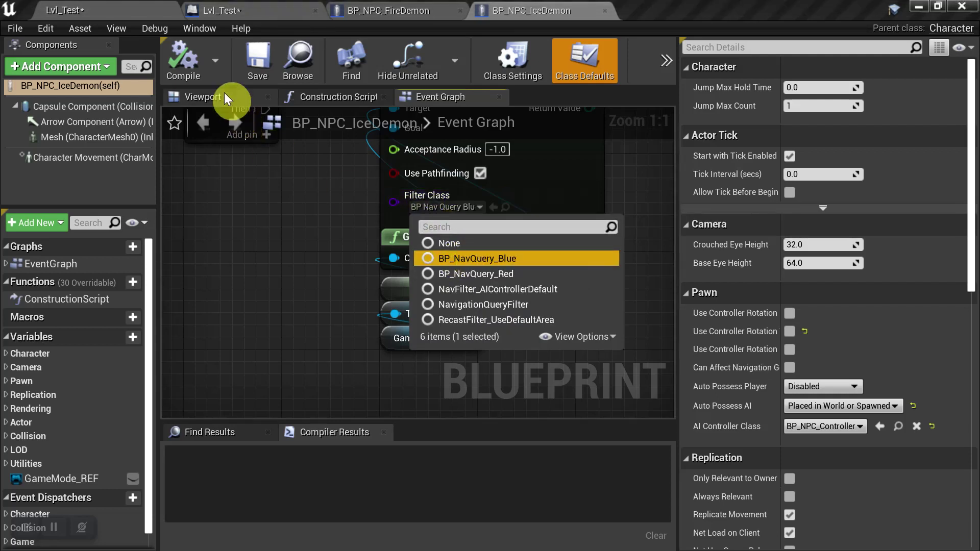
key(F7)
click(265, 54)
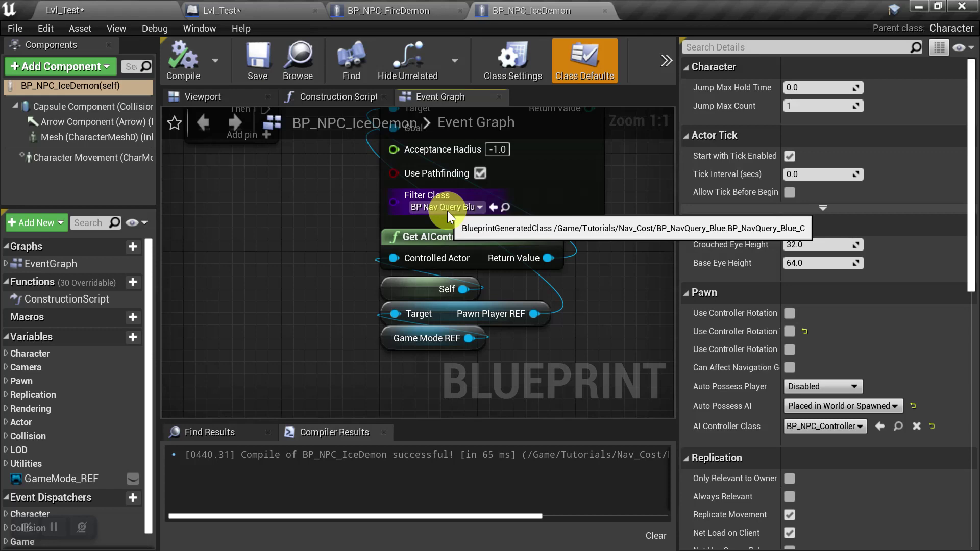
click(418, 12)
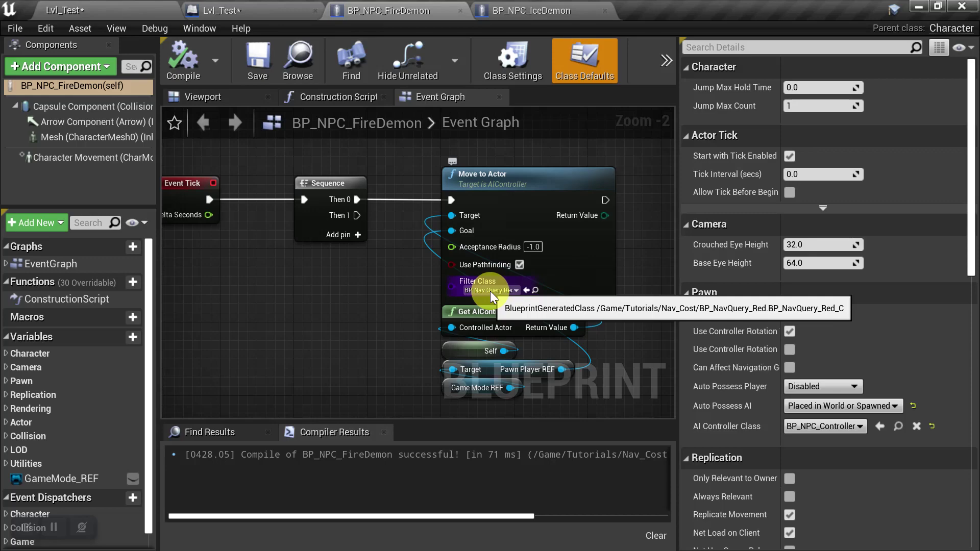
click(459, 11)
Close the ice demon blueprint and save the current Lvl_Test level.
click(459, 10)
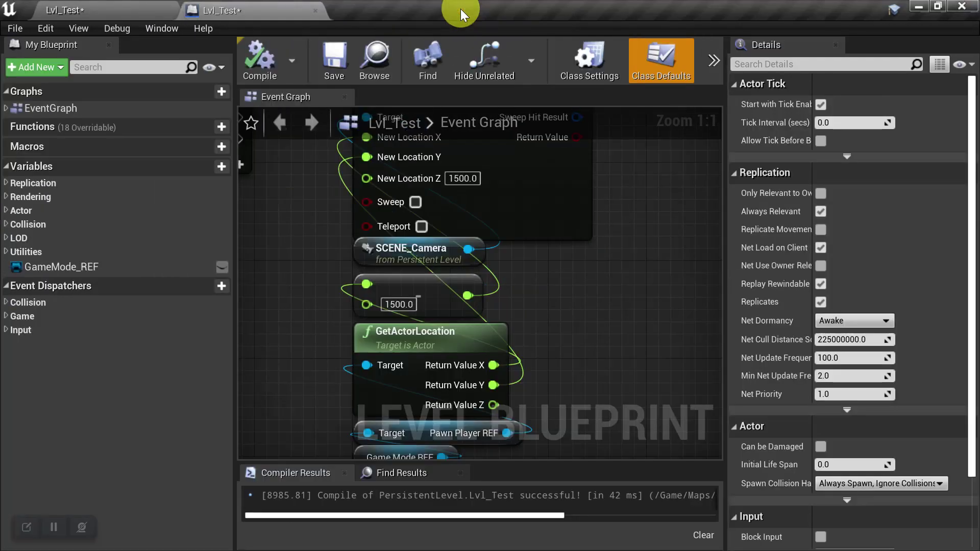
click(85, 10)
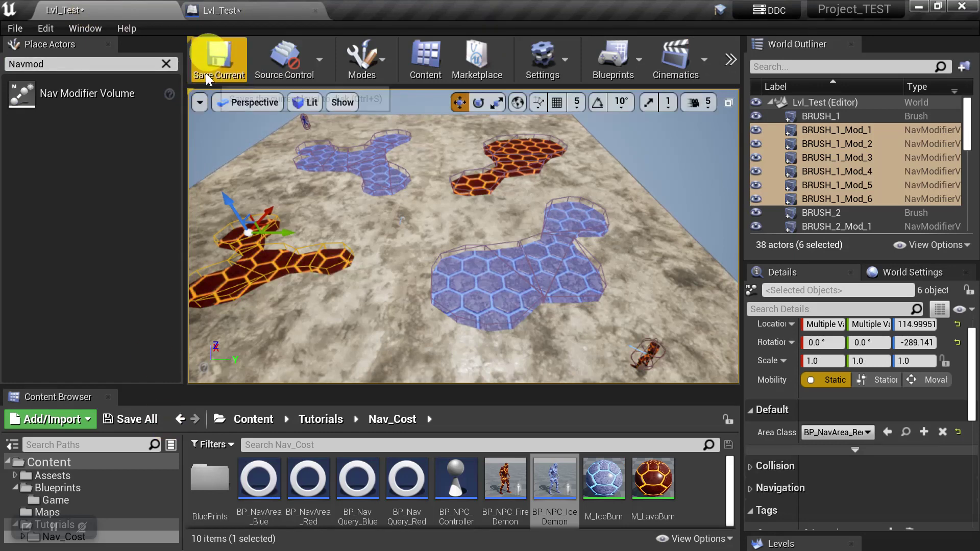
click(218, 66)
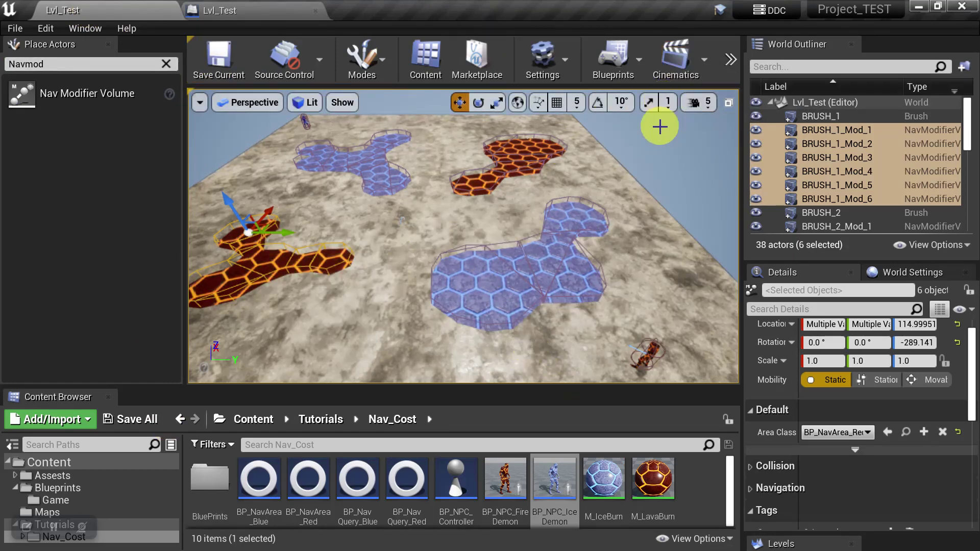
Select the ground and display the navigation mesh with its red and blue areas.
click(436, 227)
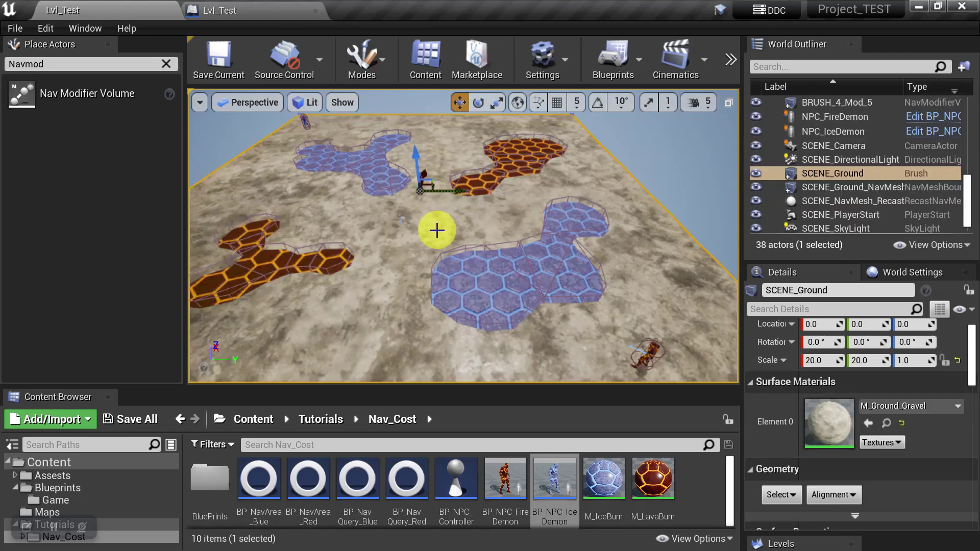
key(p)
scroll(510, 230, down, 5)
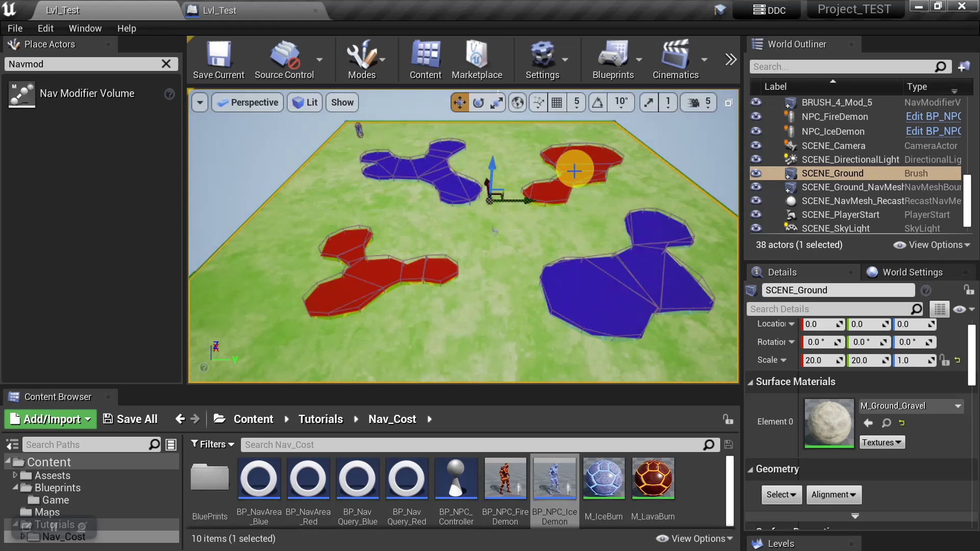
drag(501, 303, 558, 306)
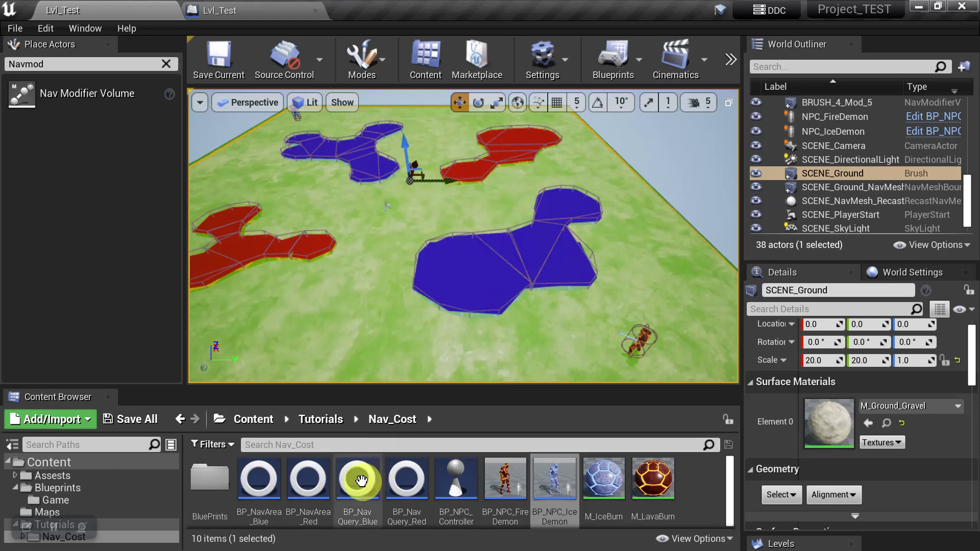
Open BP_NavArea_Blue and BP_NavArea_Red from the Content Browser to inspect their costs.
click(268, 483)
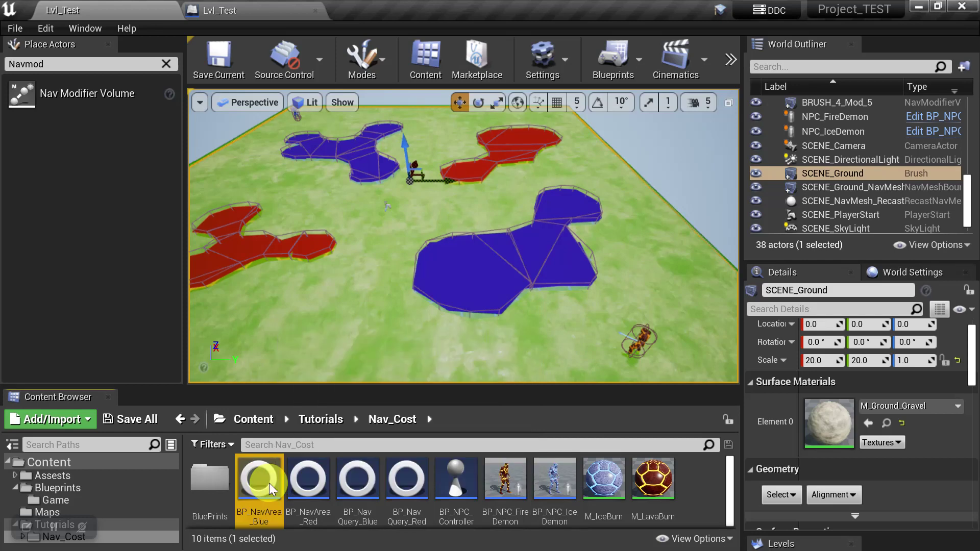
double_click(268, 483)
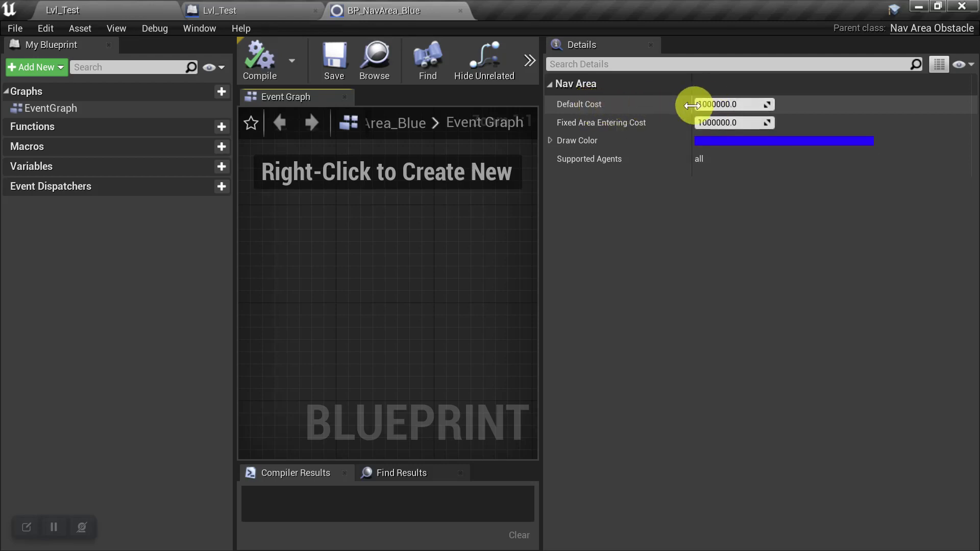
click(105, 10)
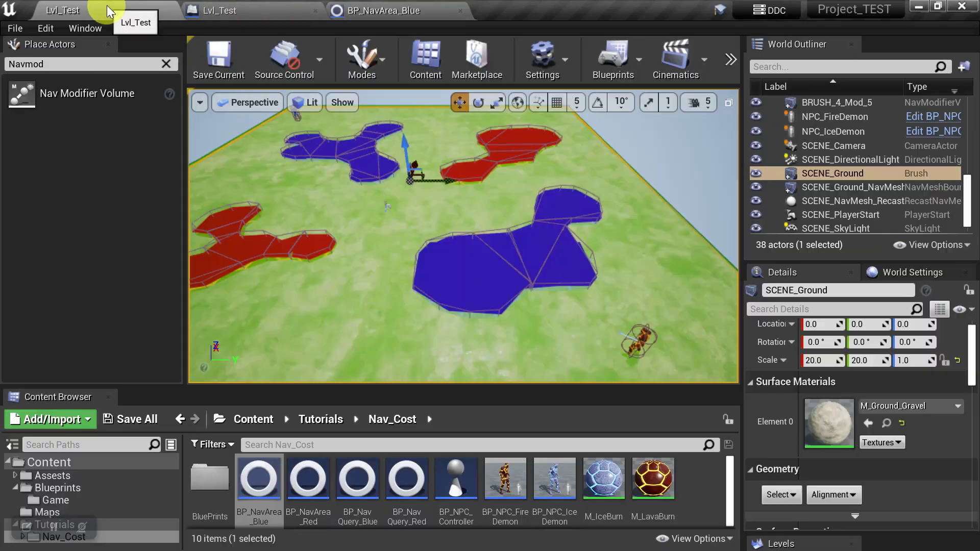
double_click(304, 479)
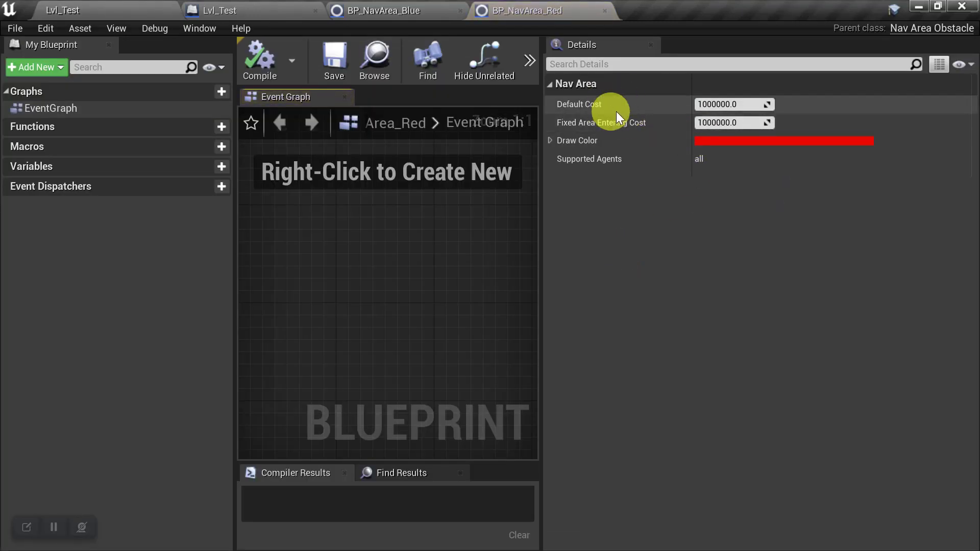
click(121, 9)
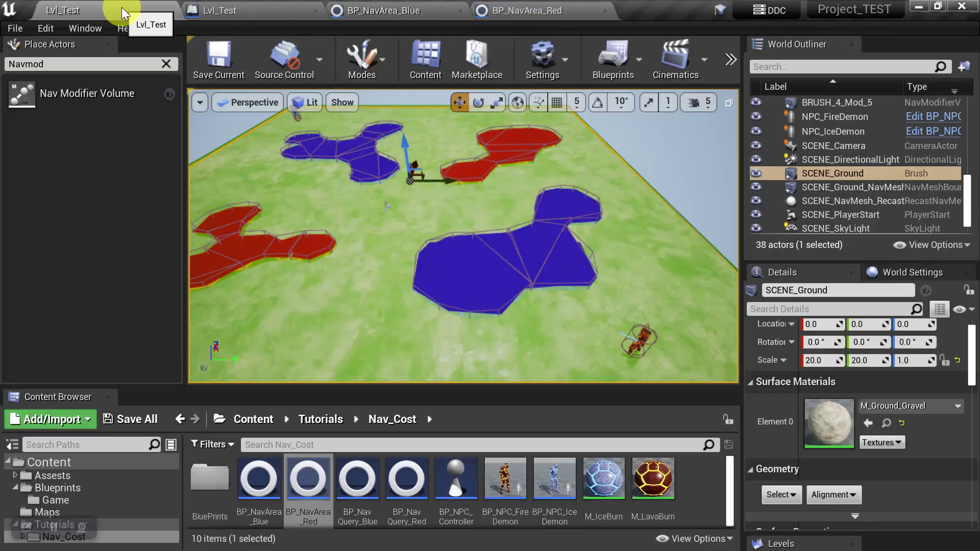
click(726, 52)
click(754, 125)
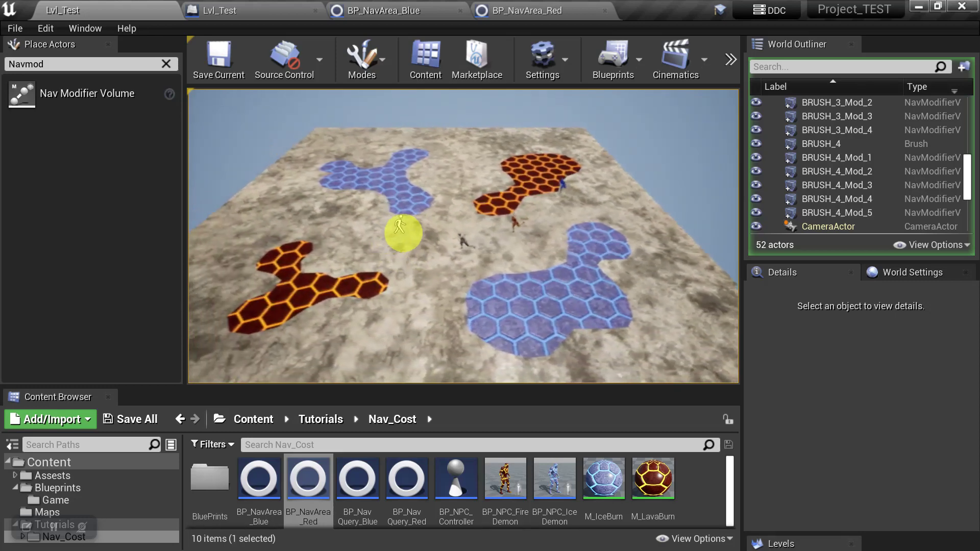
key(Escape)
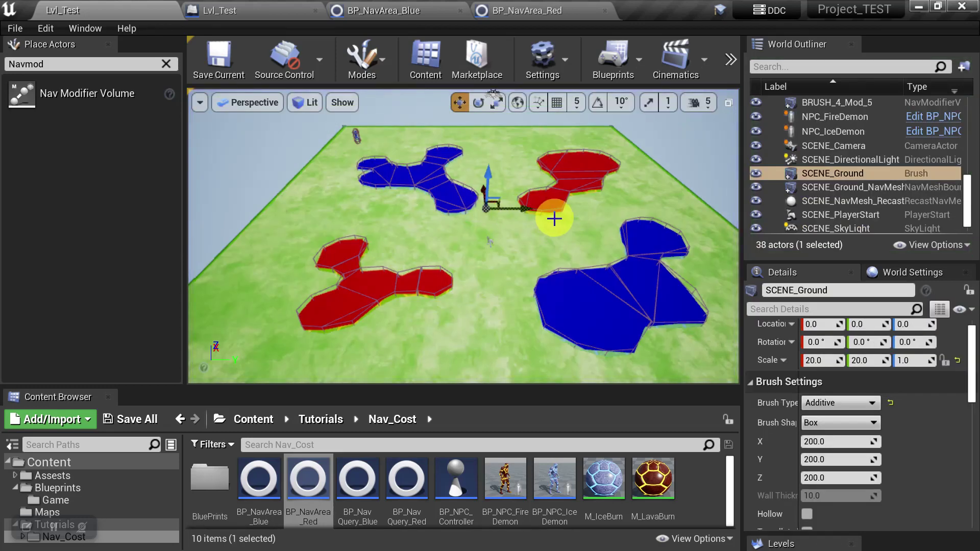